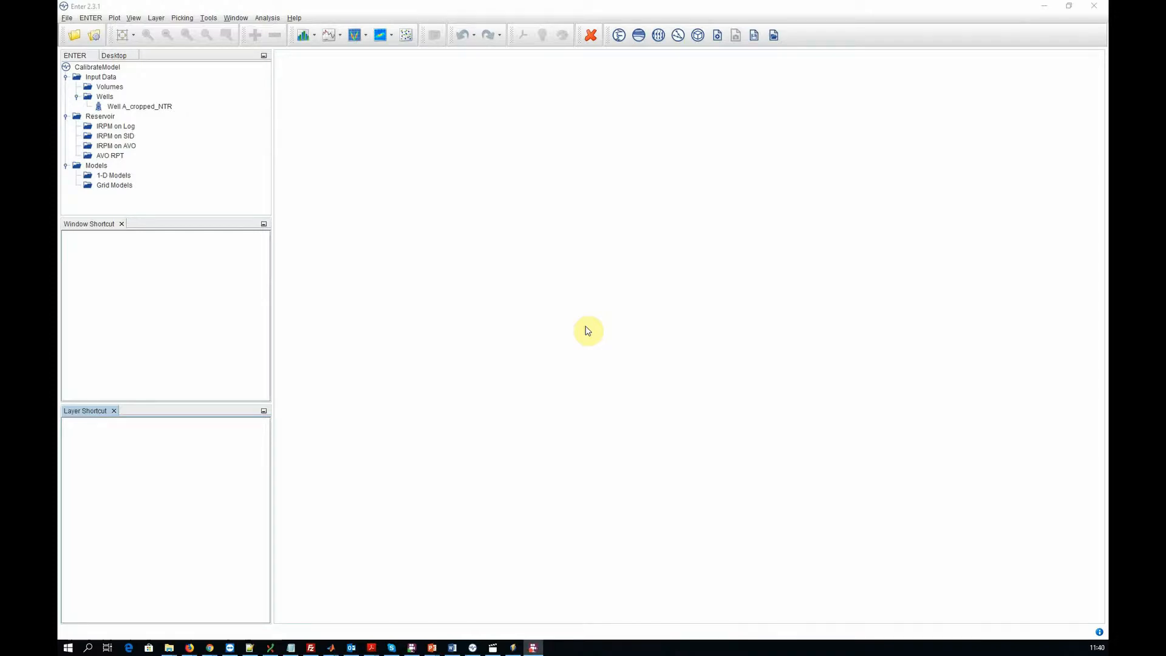
- Open the "Patchy constant cemented model (Patchy CCM) - calibrated" from the model library for editing its default specifications
left_click(588, 331)
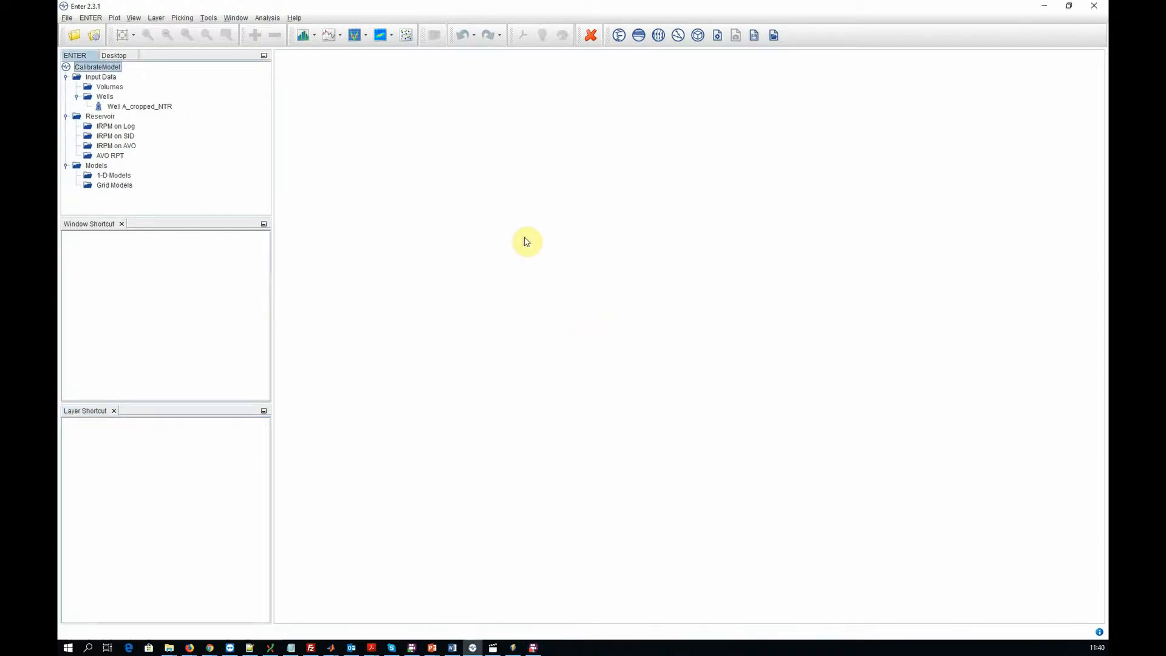
left_click(696, 35)
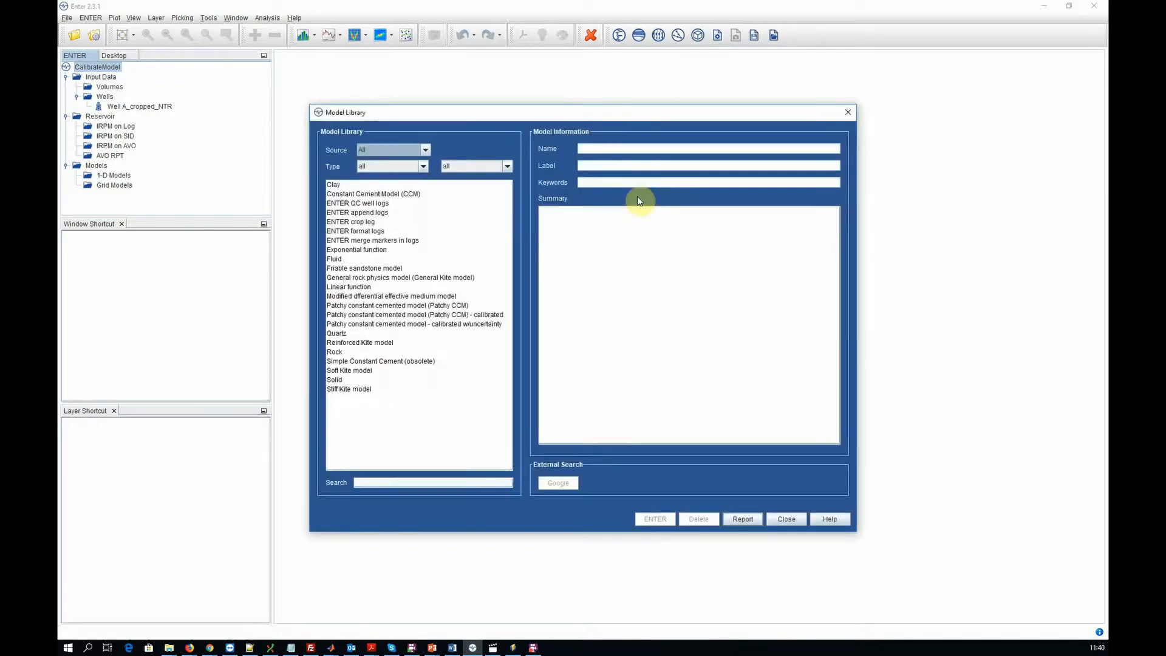
left_click(456, 315)
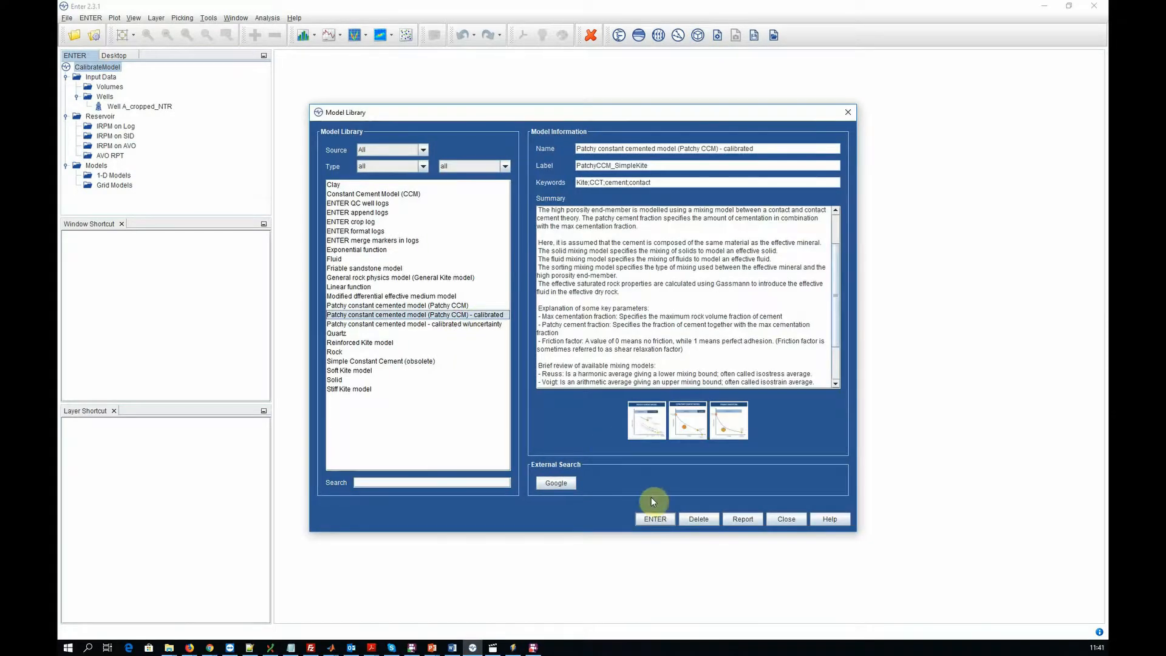
left_click(655, 518)
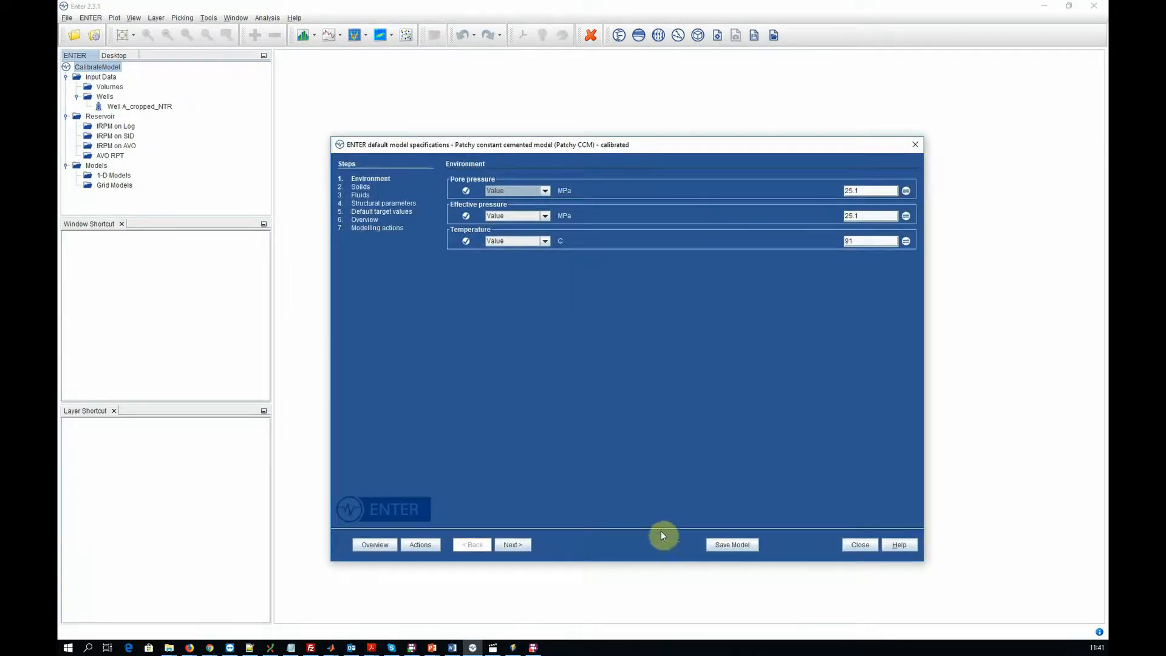
- Save as a new model, adding "w/uncertainty" to the end of the name and to "My calibration" in the summary
left_click(737, 546)
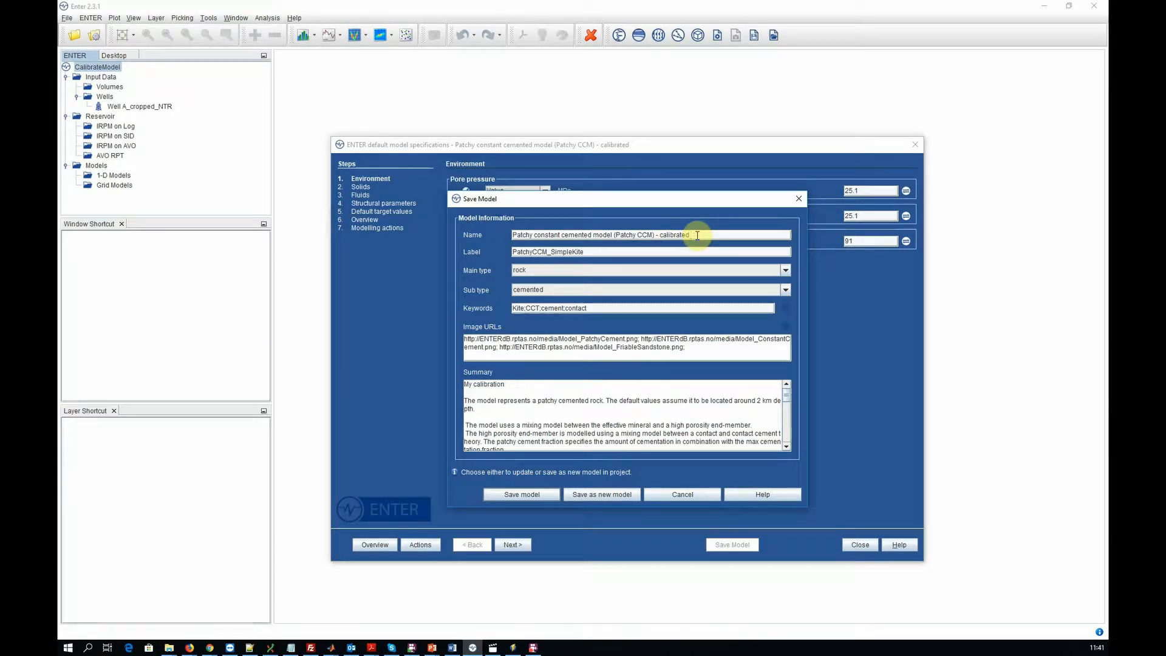
type("wi")
type("uncertainty")
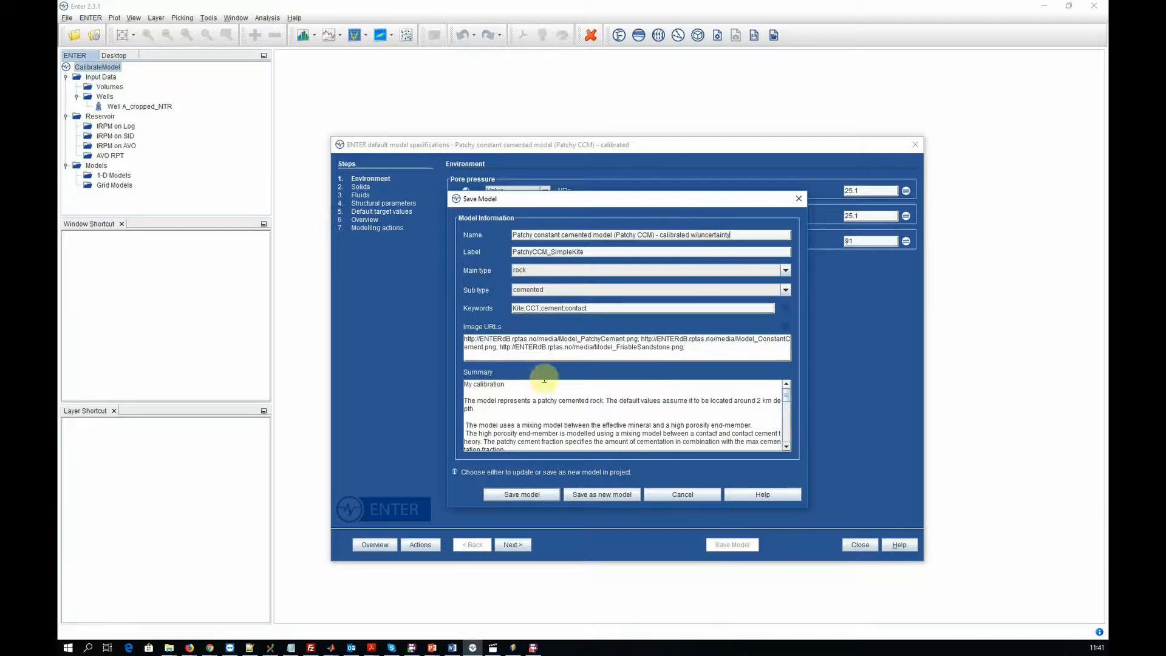
left_click(515, 385)
type("w/")
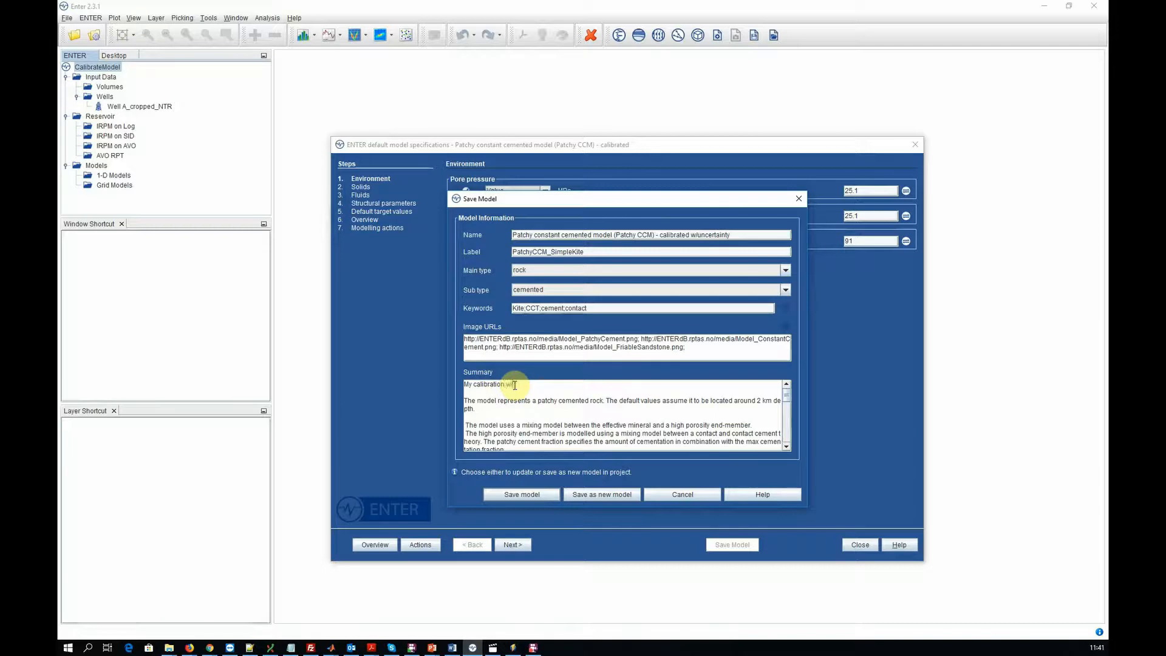
type("uncertainty")
left_click(589, 500)
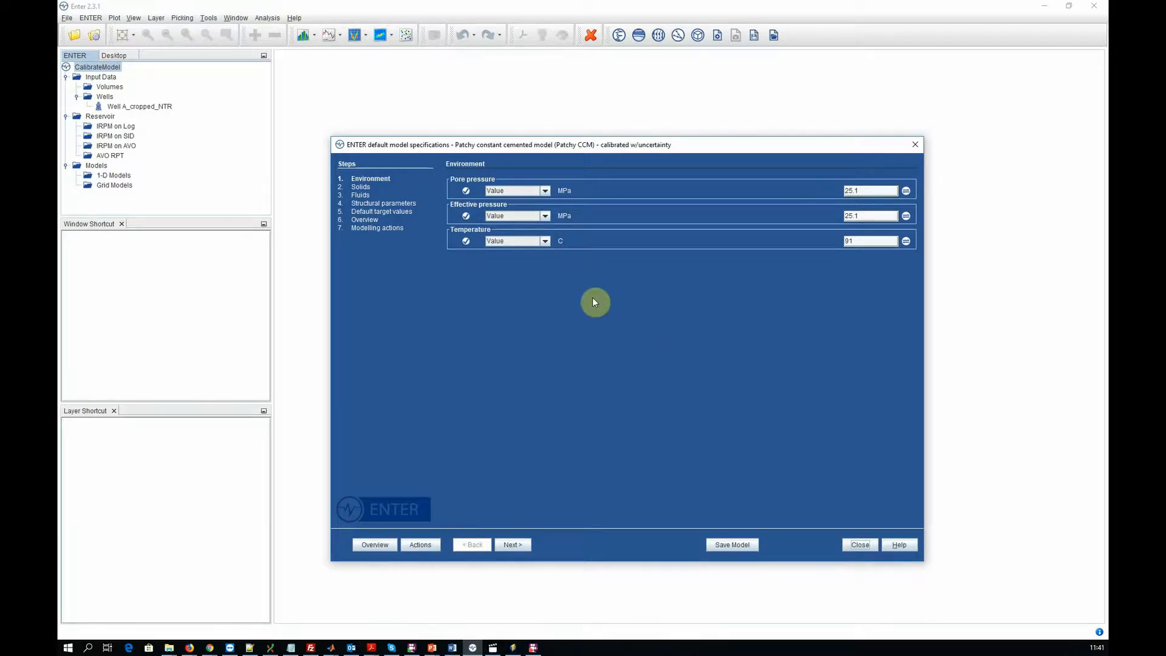
- Change the pore pressure from a single value to a distribution and view its distribution plot
left_click(545, 191)
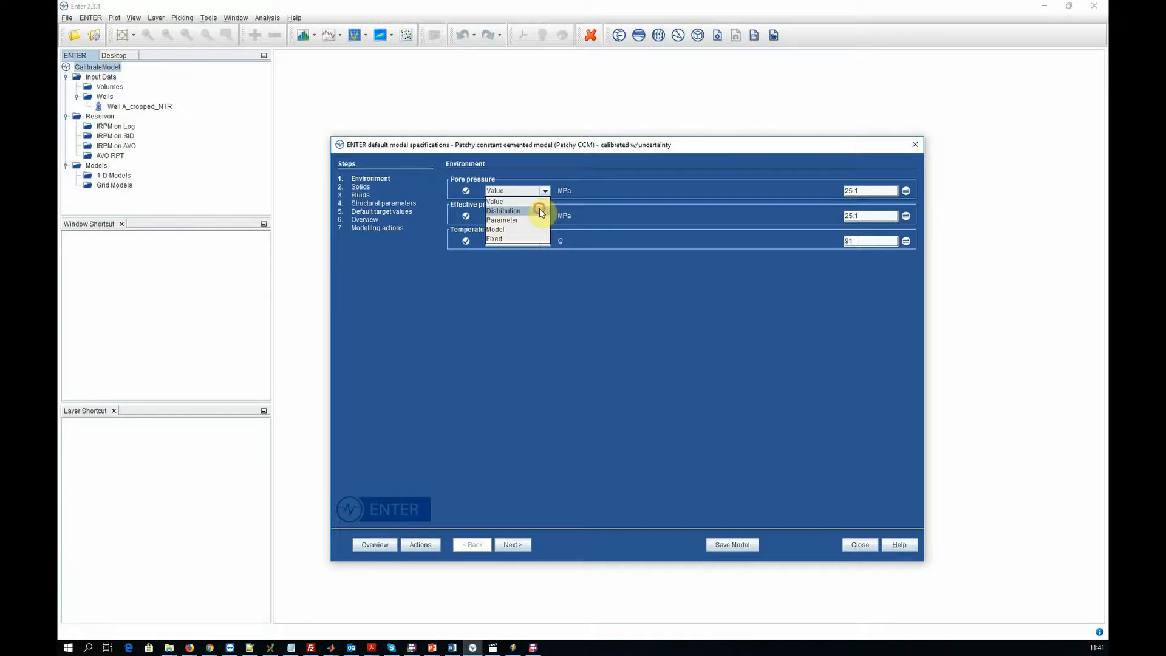
left_click(540, 211)
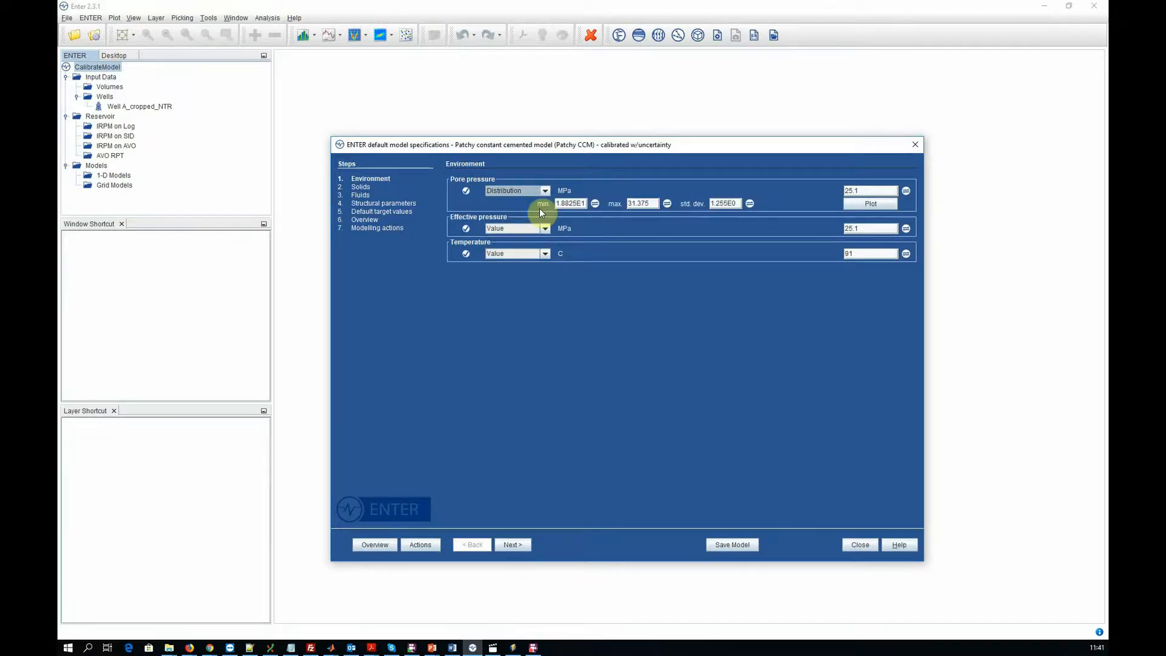
left_click(870, 205)
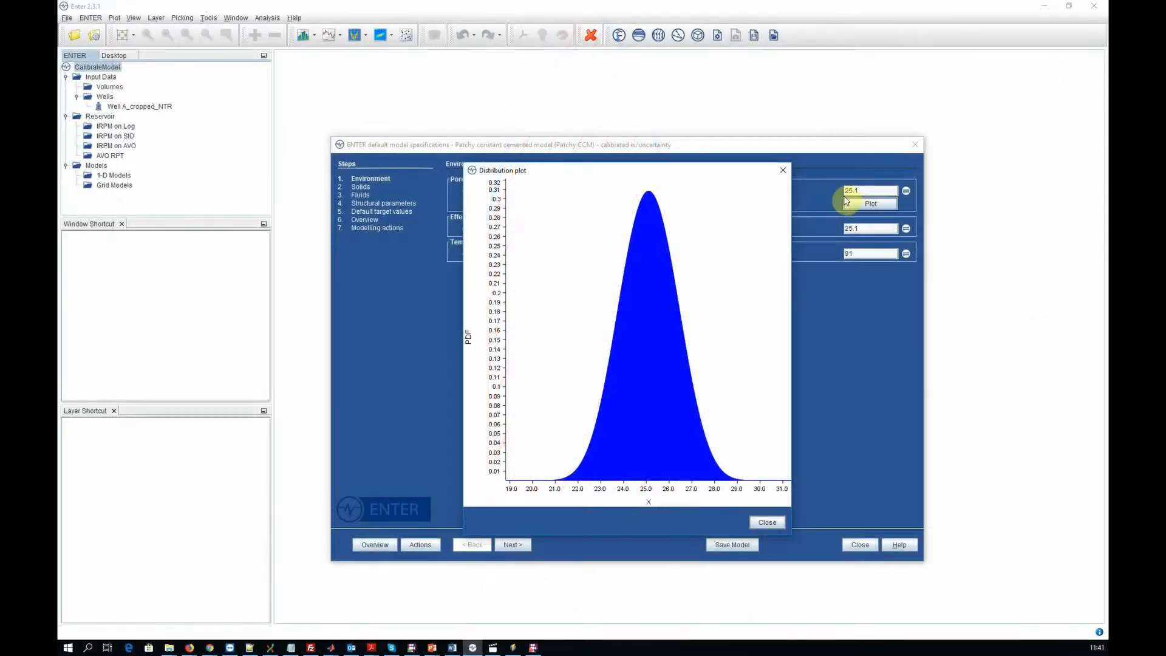
left_click(783, 171)
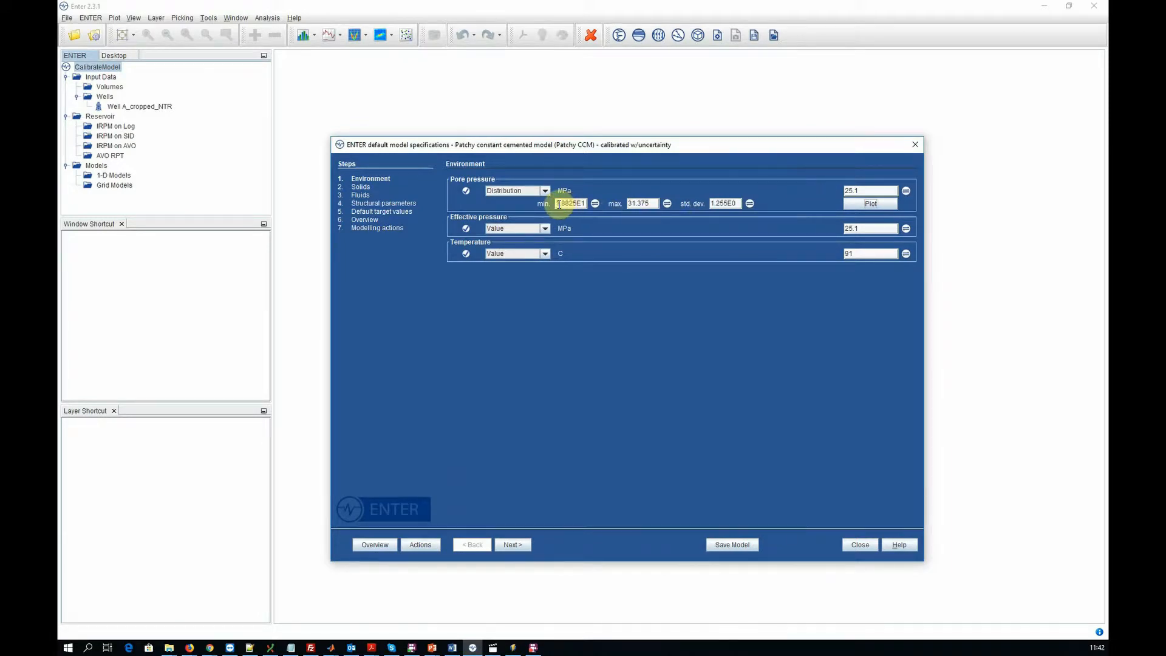
- Set the pore pressure distribution's minimum to 200 bar using the unit converter
left_click(594, 204)
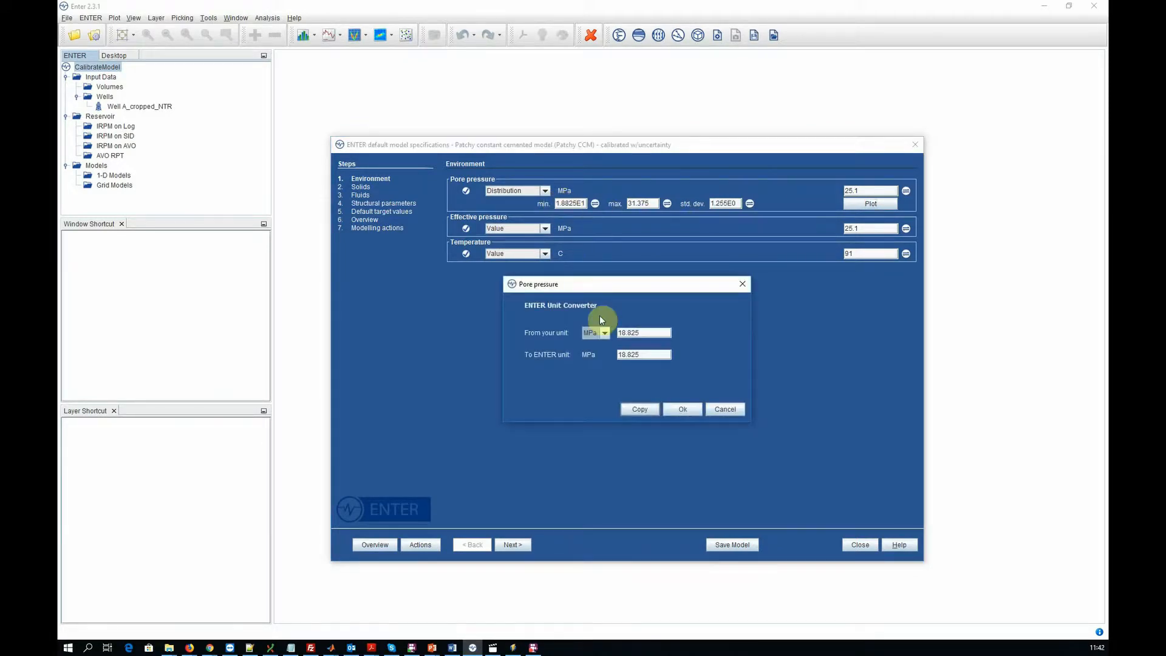
left_click(604, 333)
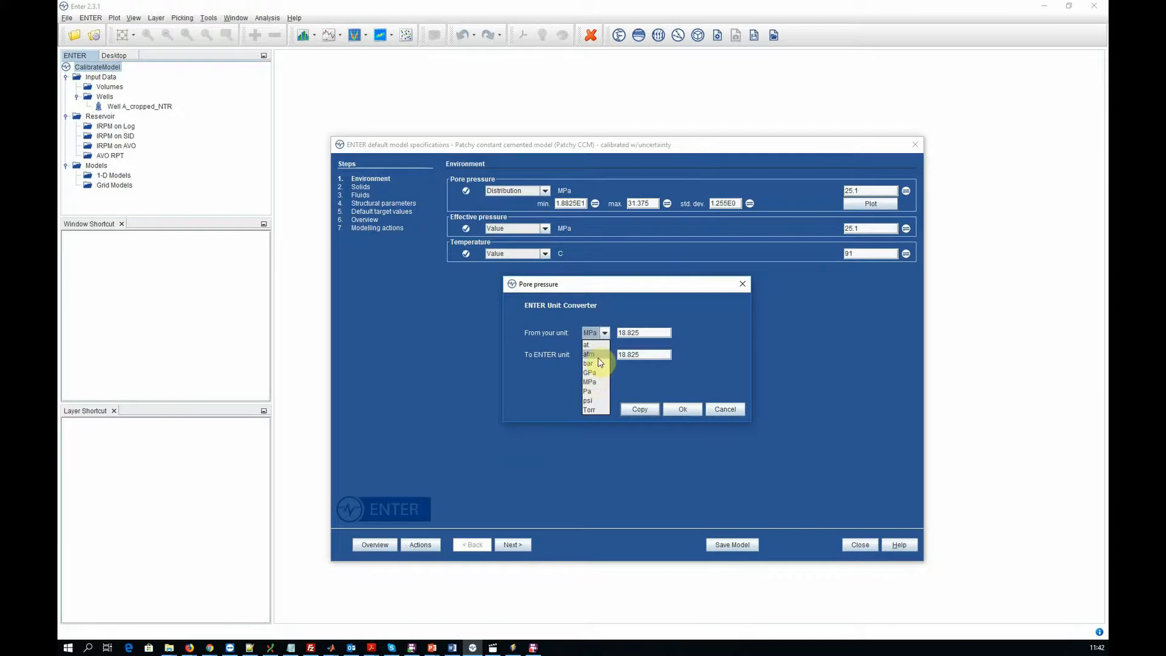
left_click(600, 363)
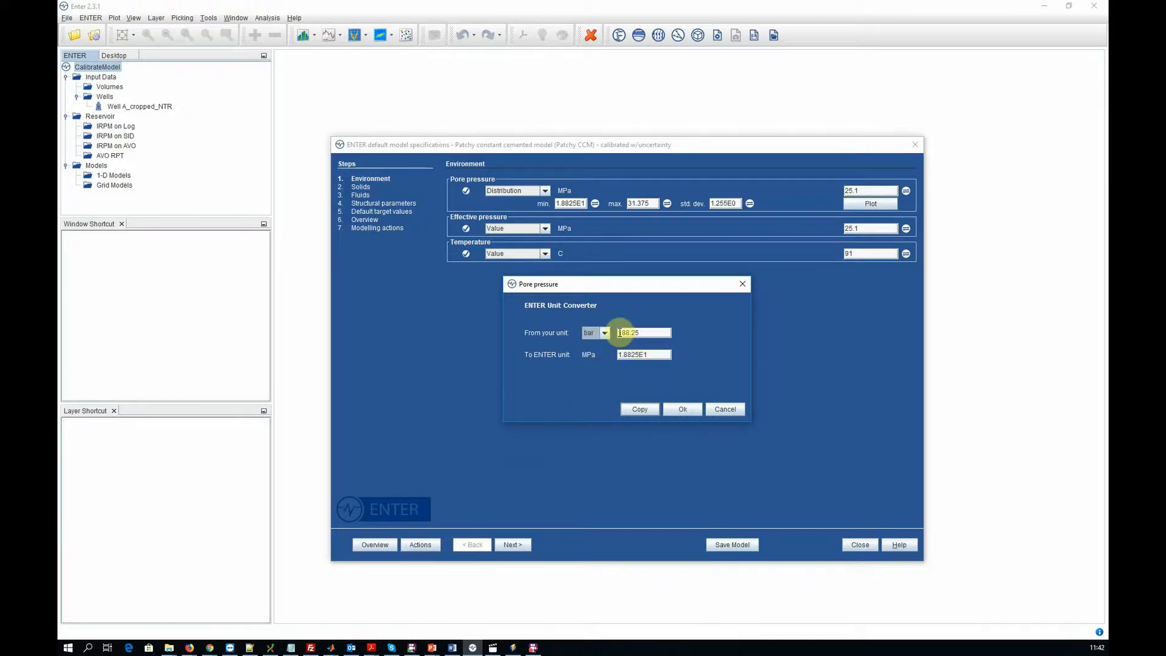
left_click_drag(619, 332, 679, 333)
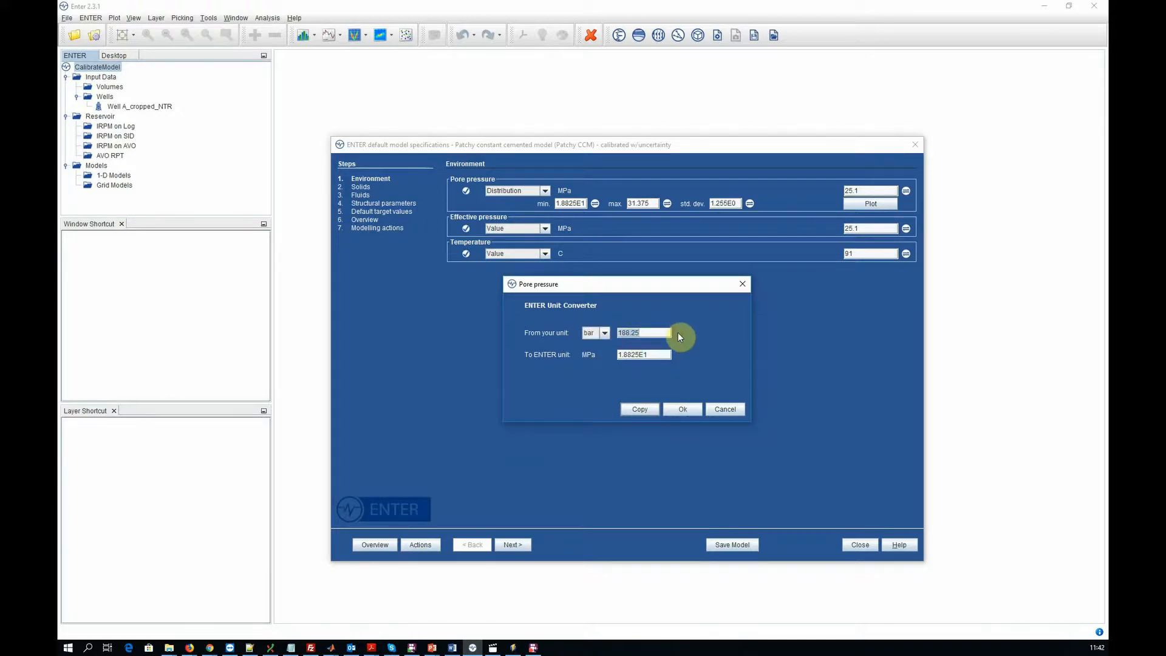
type("200")
left_click(679, 410)
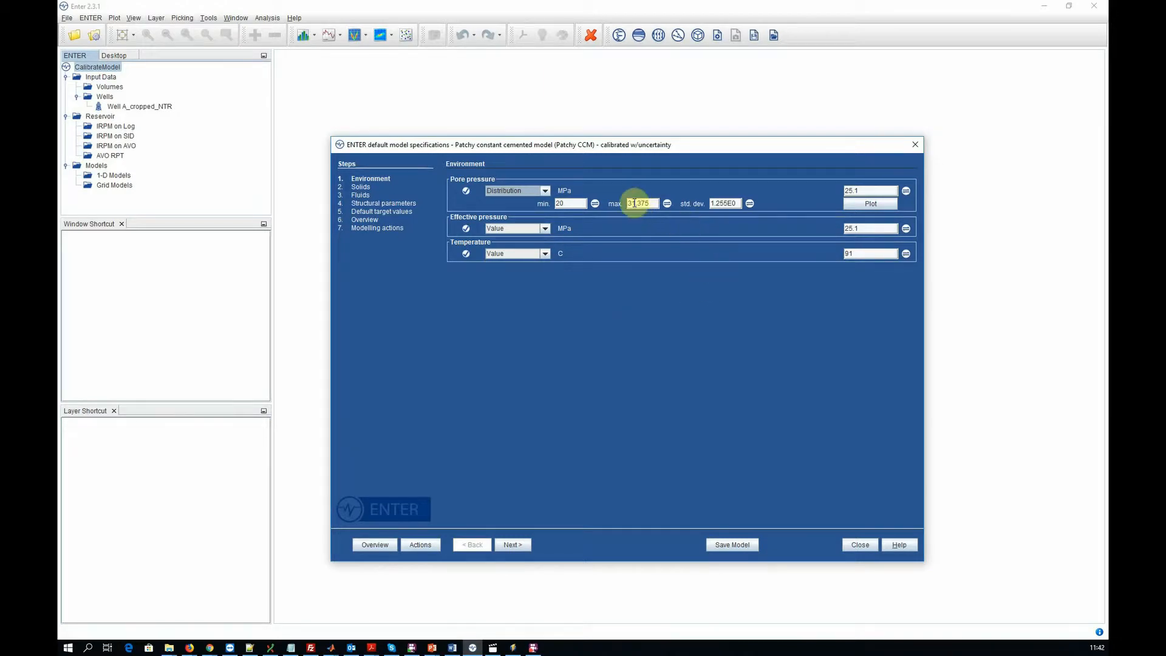
- Set the pore pressure distribution's maximum to 30 MPa and standard deviation to 1, and check the distribution plot
left_click_drag(629, 204, 661, 204)
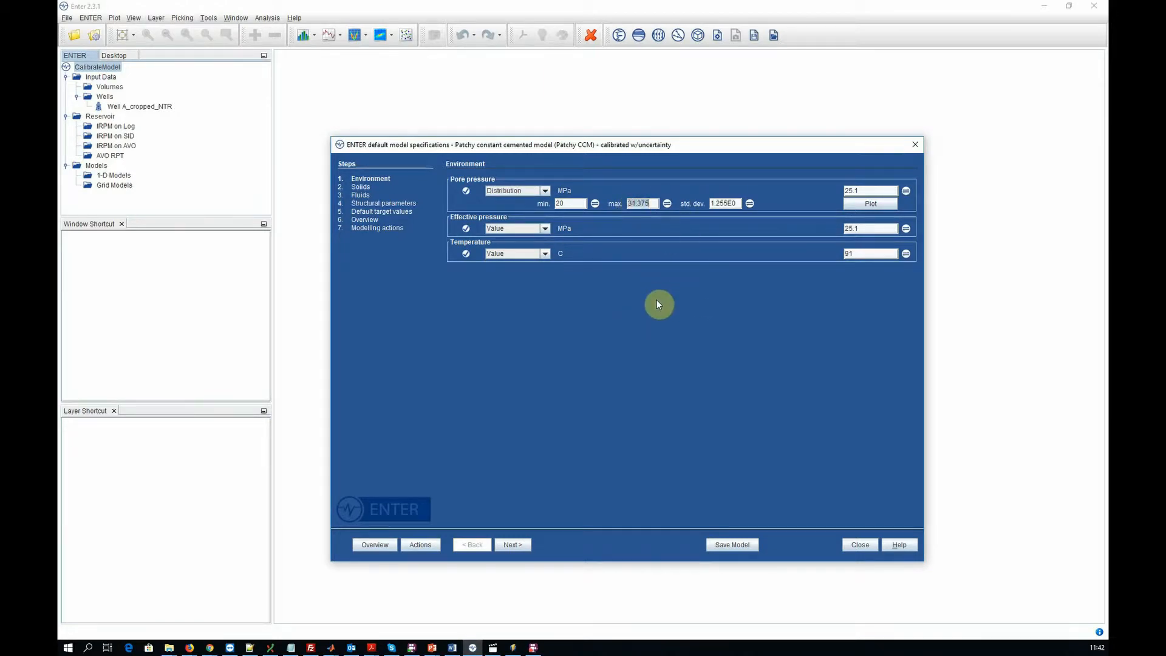
type("30")
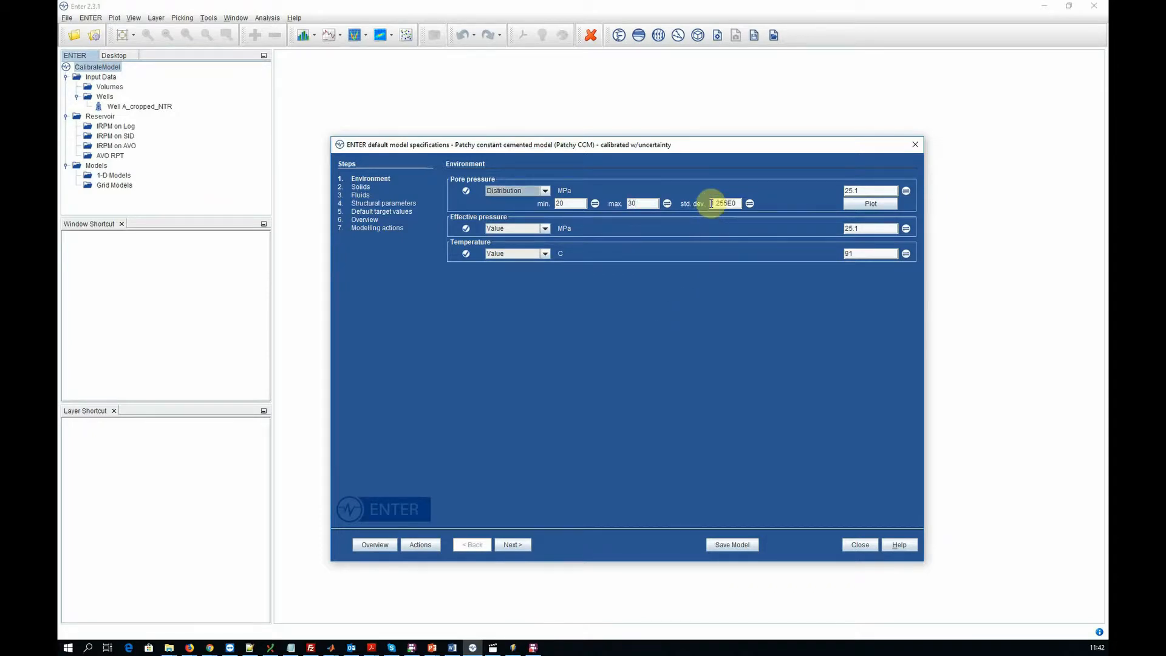
left_click_drag(710, 203, 739, 205)
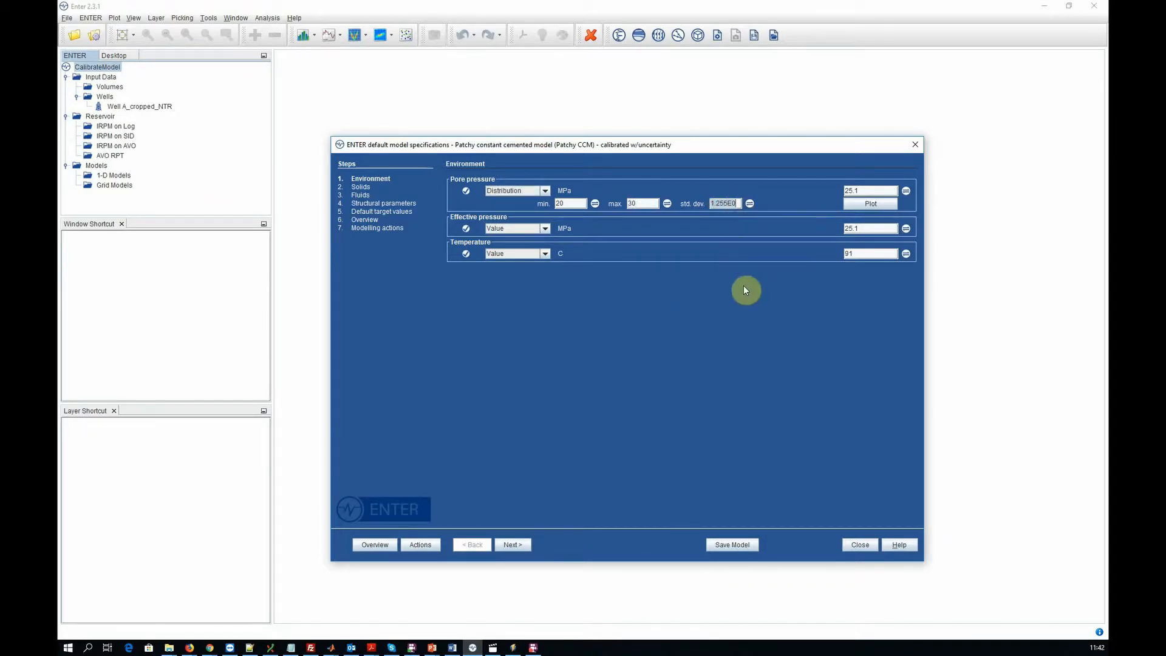
type("1")
left_click(869, 203)
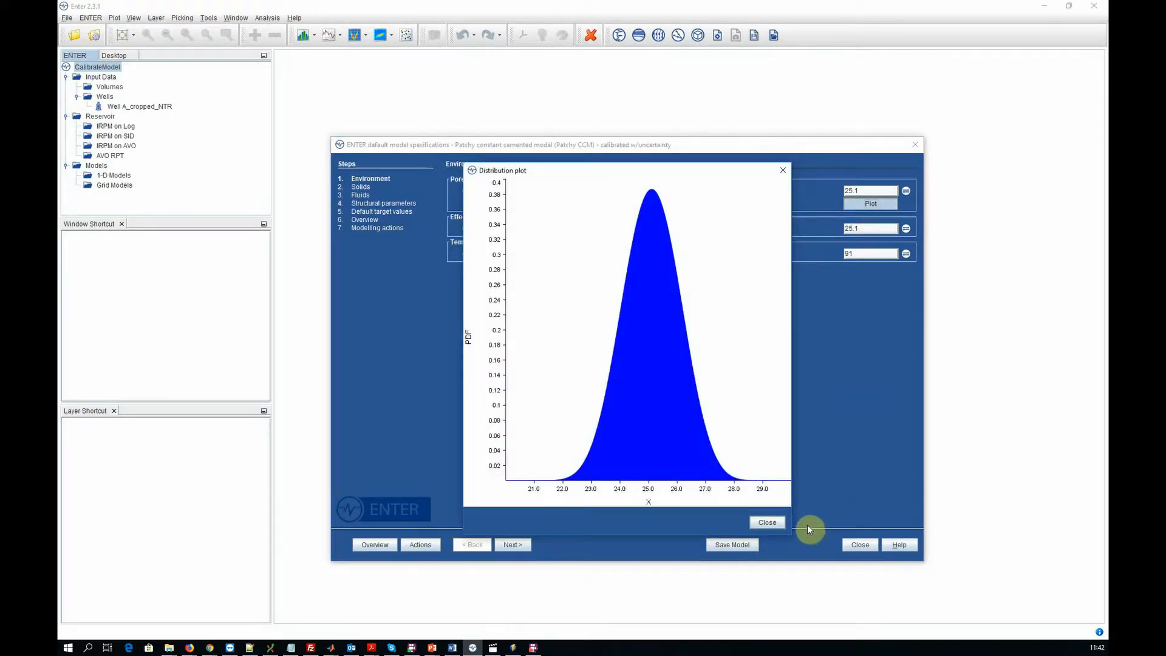
left_click(768, 523)
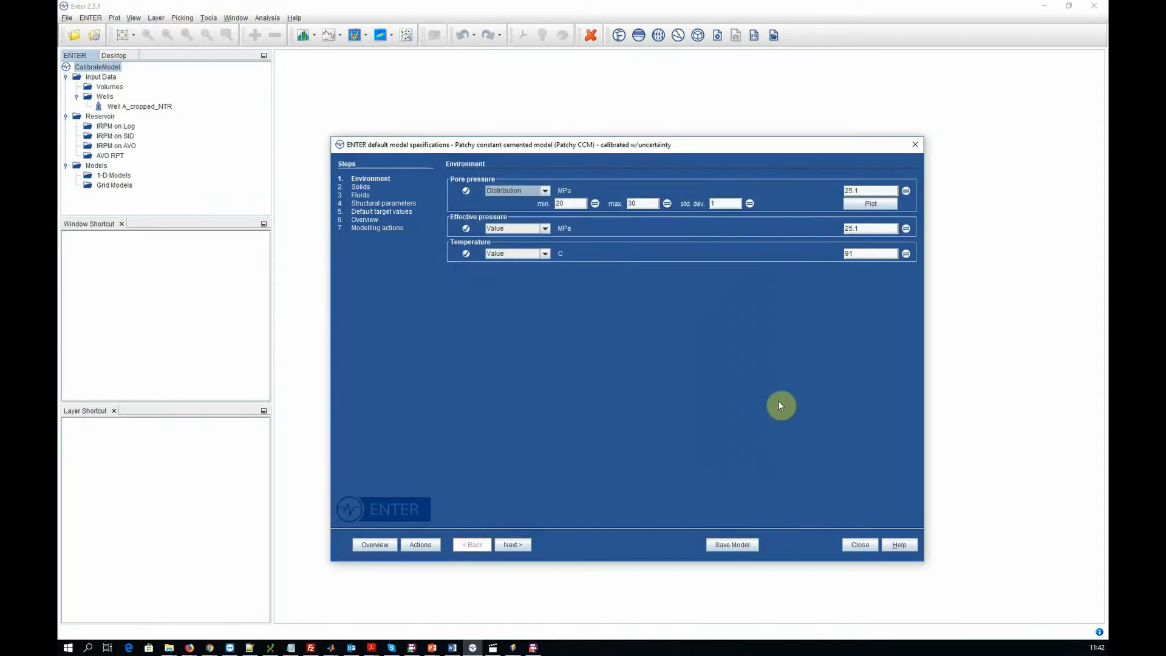
- Try a pore pressure maximum of 26 MPa and view the distribution plot
left_click_drag(644, 204, 612, 204)
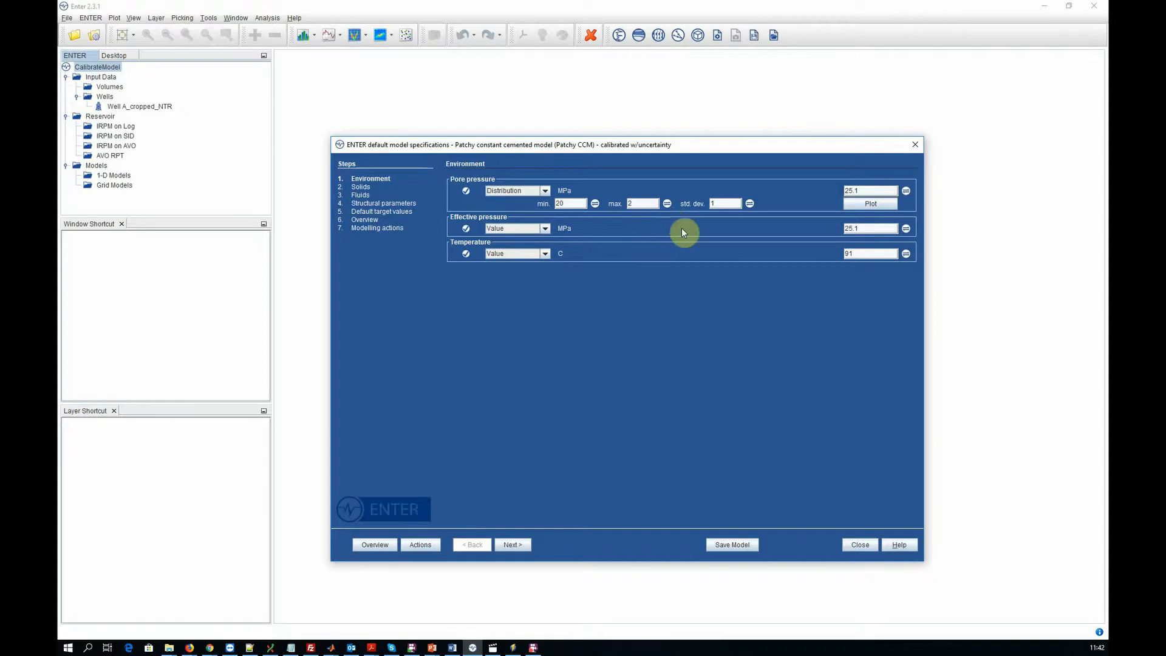
type("26")
left_click(871, 204)
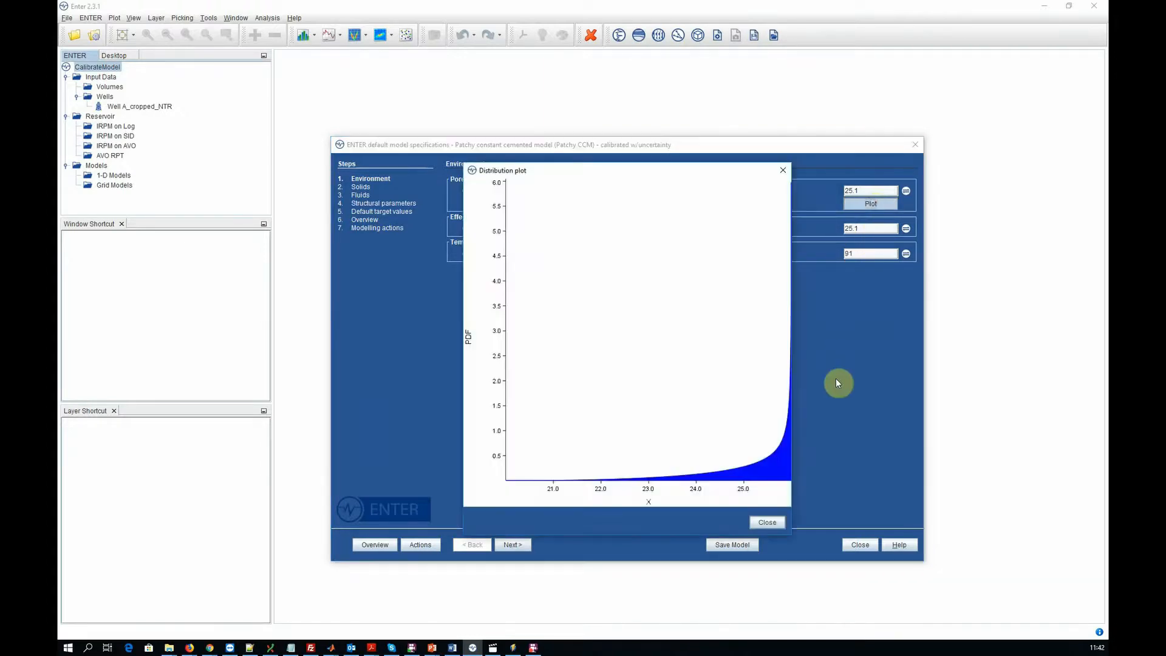
left_click(767, 522)
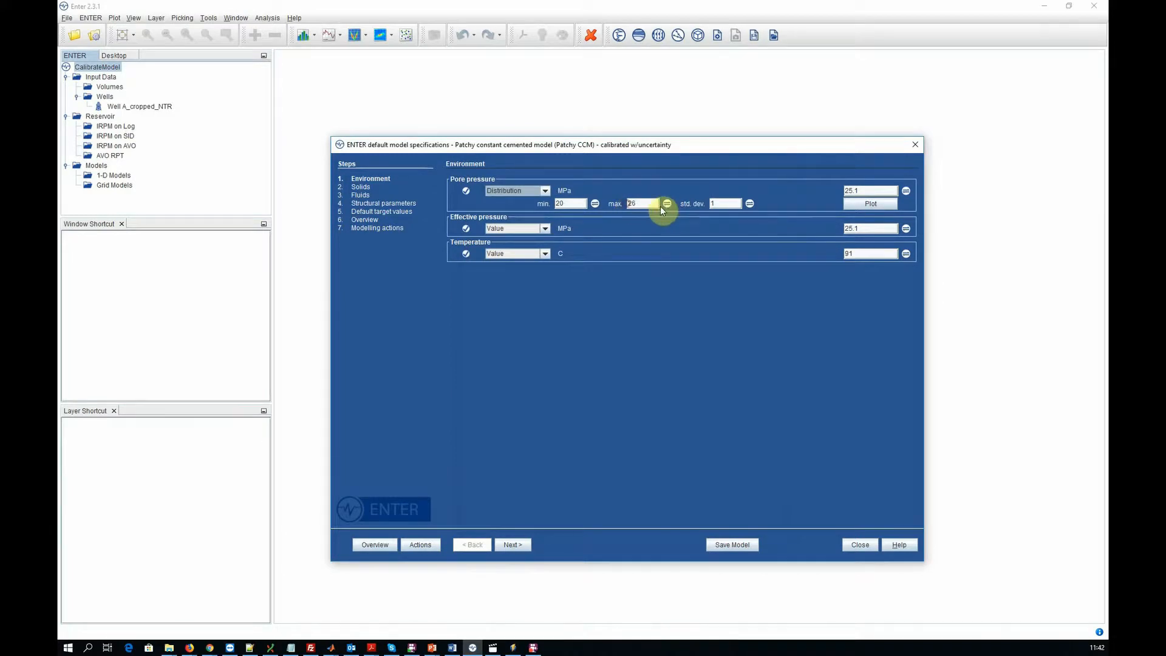
- Try a pore pressure maximum of 27 MPa in the distribution plot, and set the maximum back to 30 MPa
left_click_drag(650, 205, 610, 204)
type("27")
left_click(875, 204)
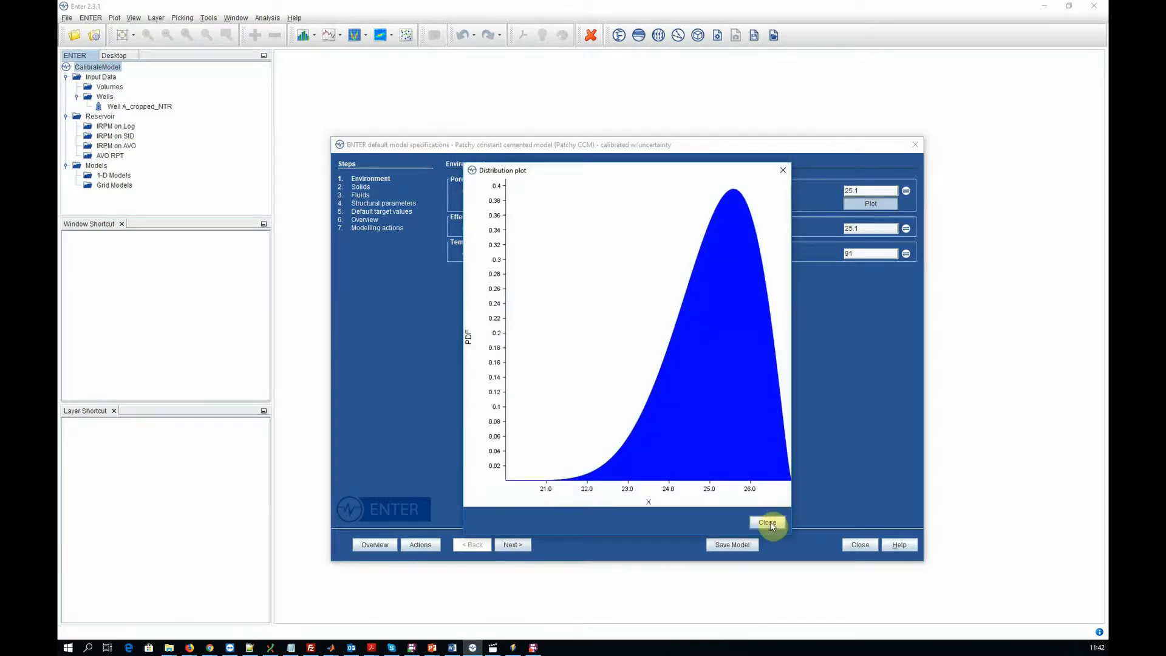
left_click(767, 523)
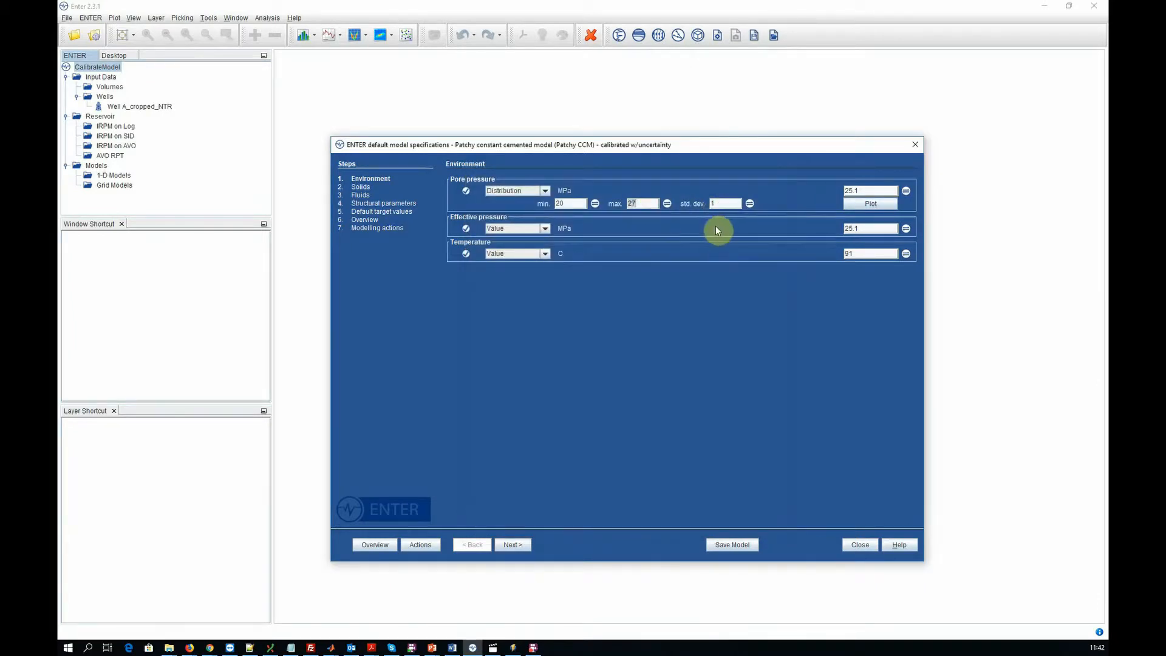
type("30")
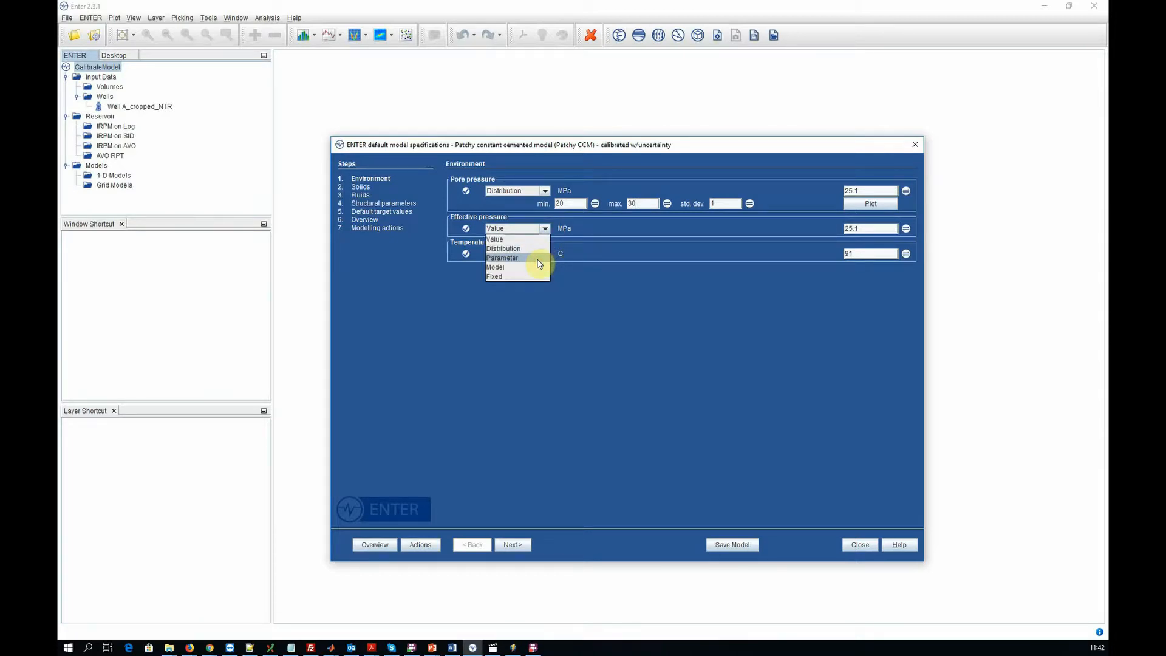
- Define the effective pressure as a parameter linked to the pore pressure
left_click(538, 258)
left_click(906, 231)
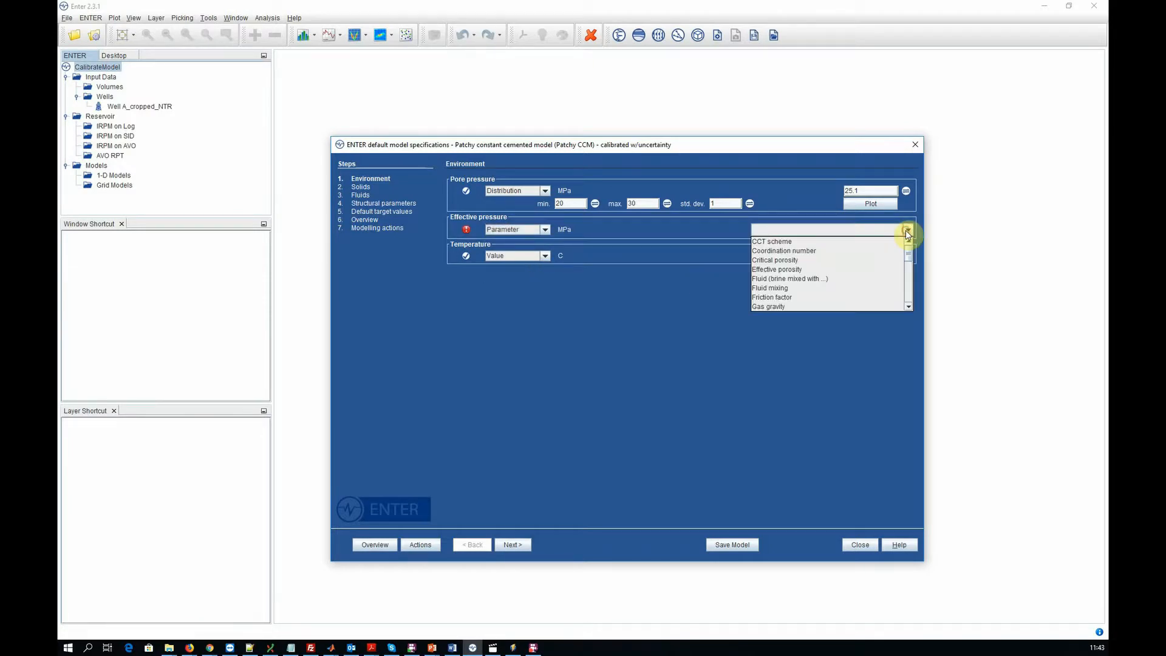
mouse_move(906, 256)
left_mouse_down()
mouse_move(905, 300)
mouse_move(905, 274)
left_mouse_up()
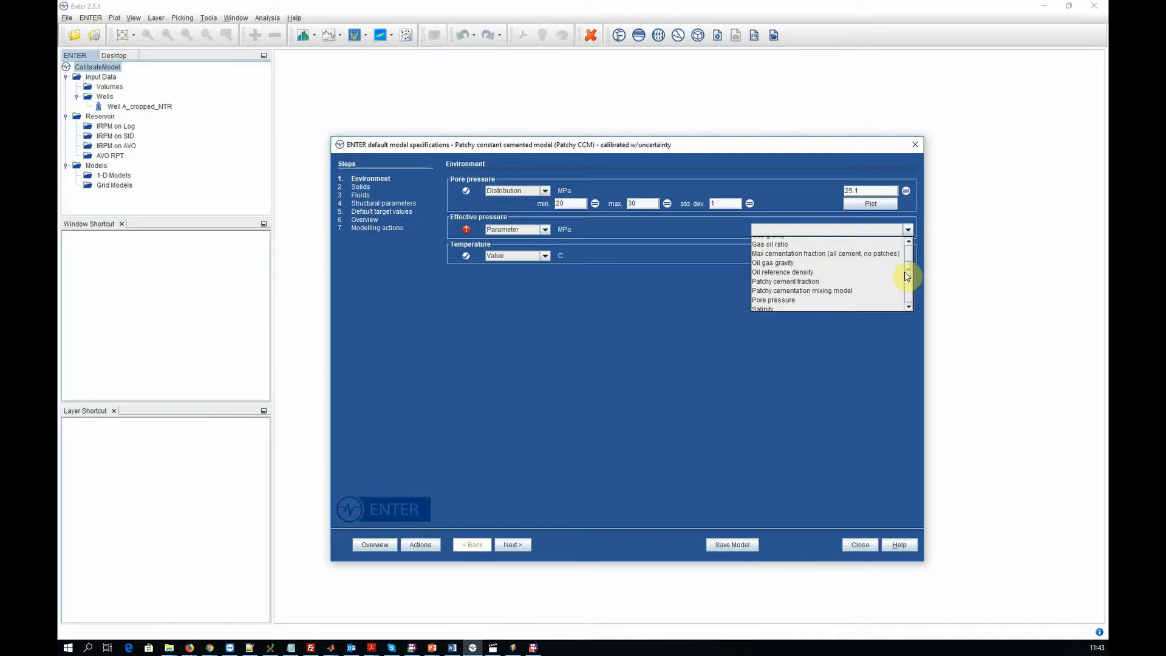
left_click(807, 298)
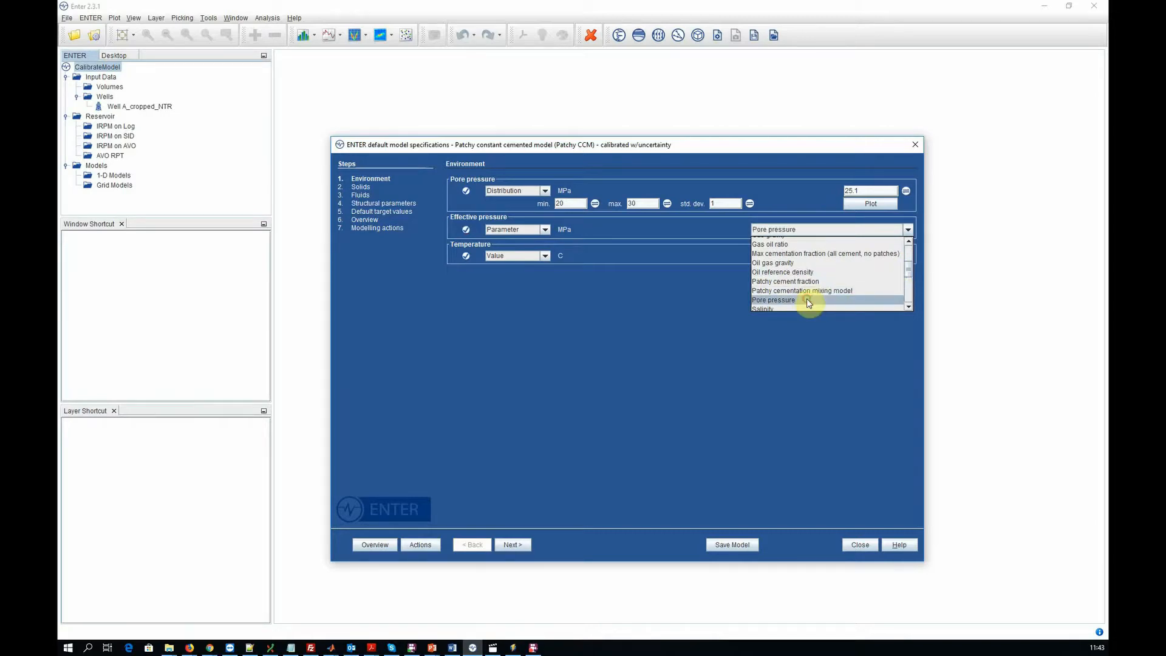
left_click(808, 300)
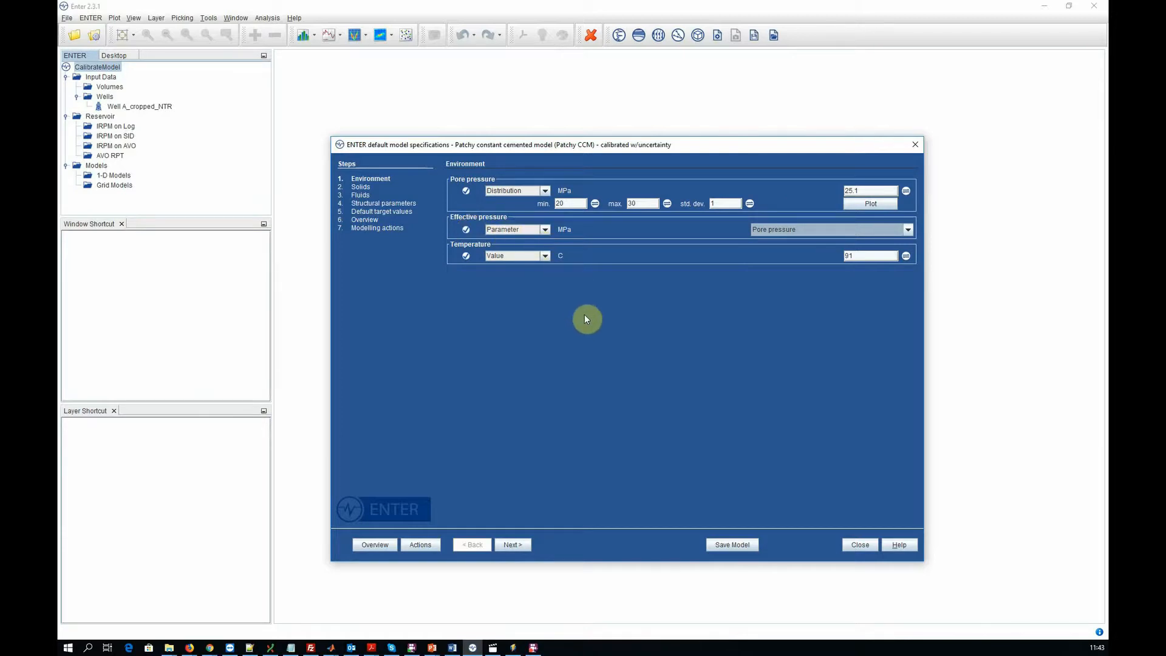
- Define the temperature as a distribution from 80 to 100 C with a standard deviation of 2, and check its distribution plot
left_click(545, 257)
left_click(539, 272)
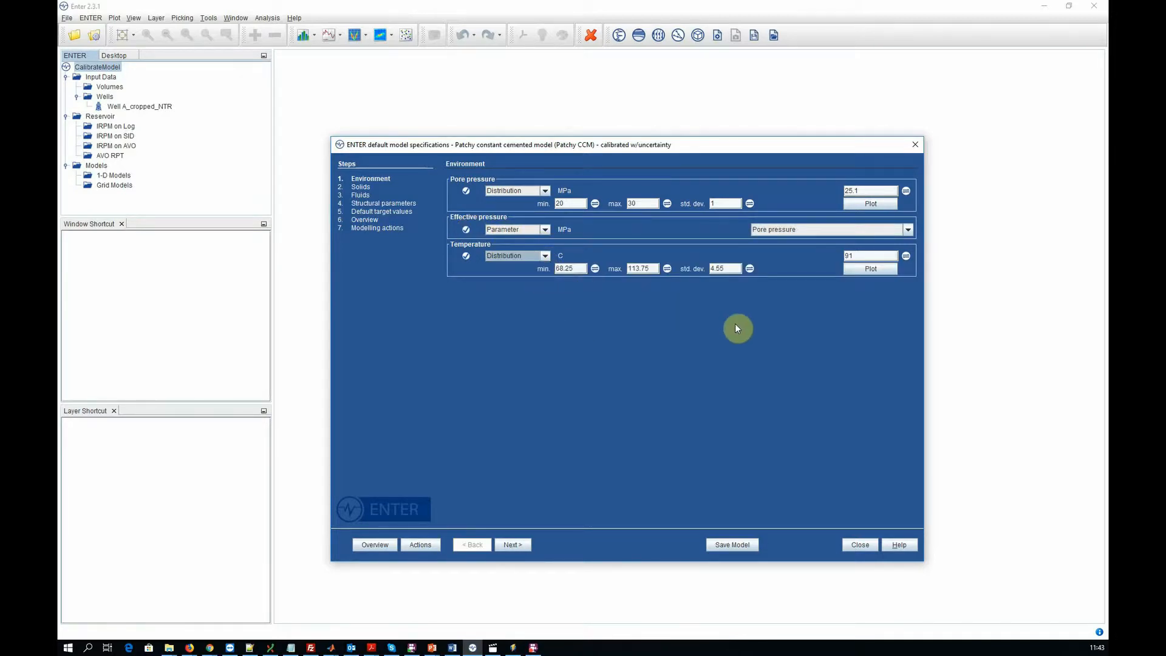
left_click_drag(555, 268, 673, 277)
type("80")
left_click_drag(657, 269, 630, 269)
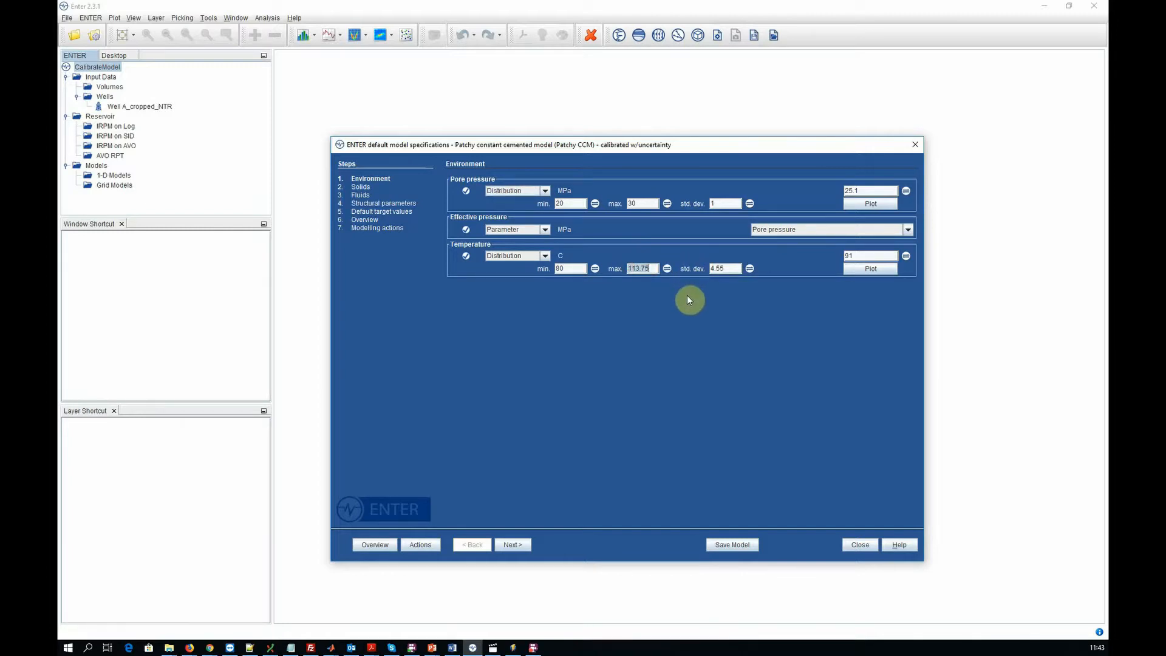
type("100")
left_click_drag(708, 267, 764, 278)
type("2")
left_click(869, 270)
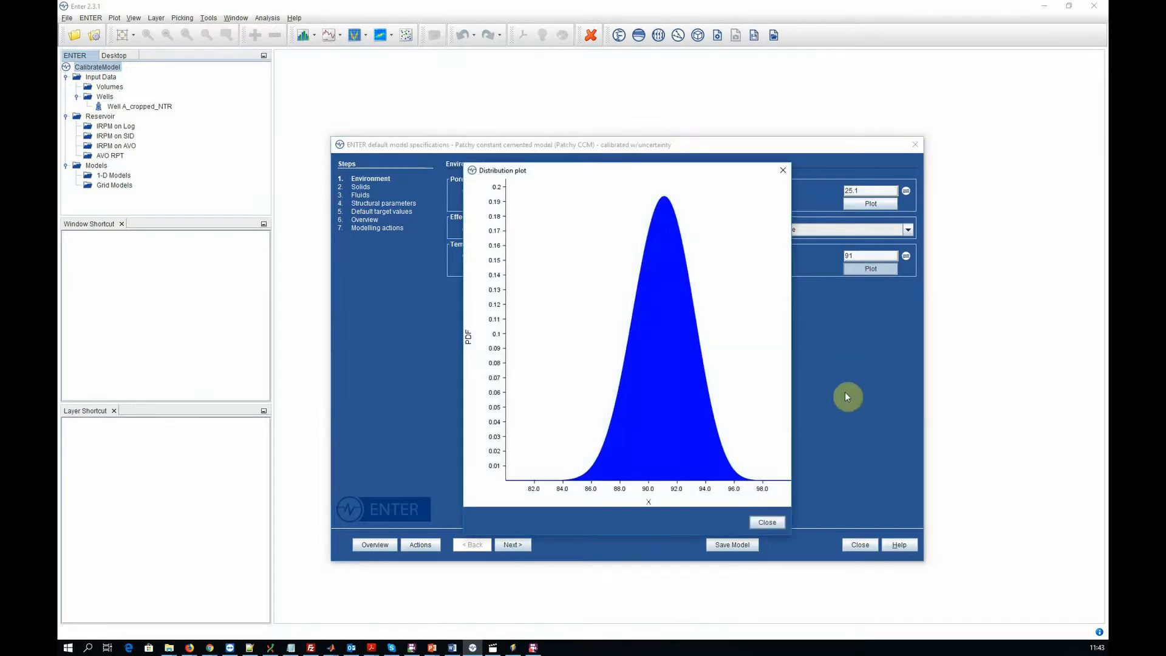
left_click(768, 523)
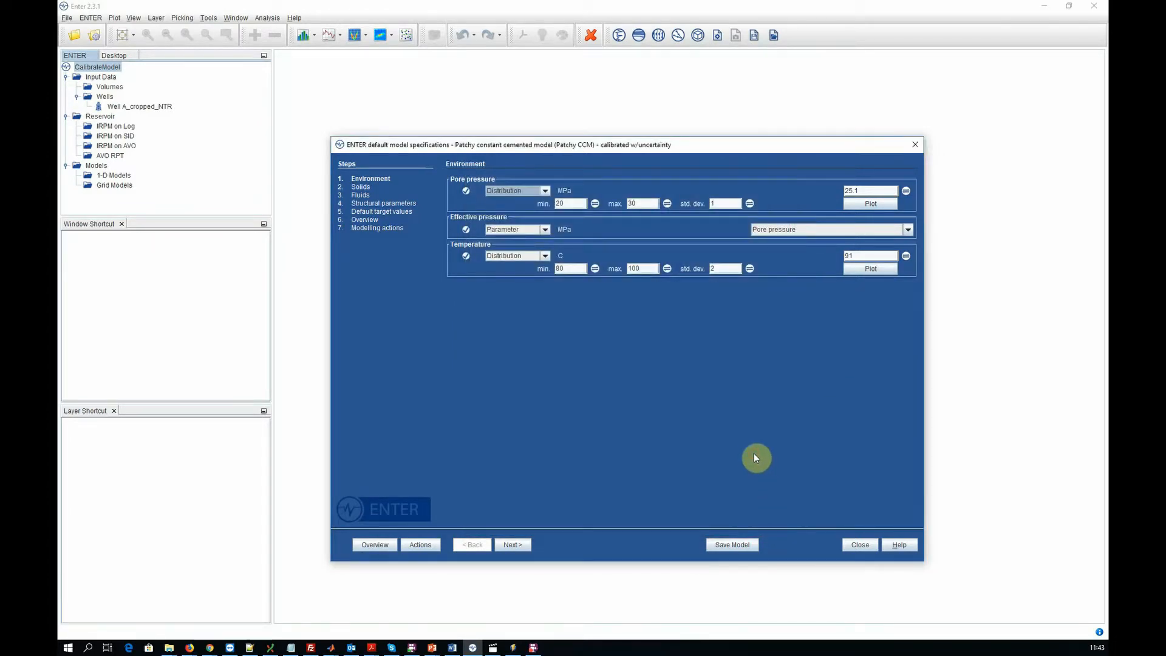
- Review the parameter overview, save the model by overwriting the current one, and close the model specifications
left_click(377, 549)
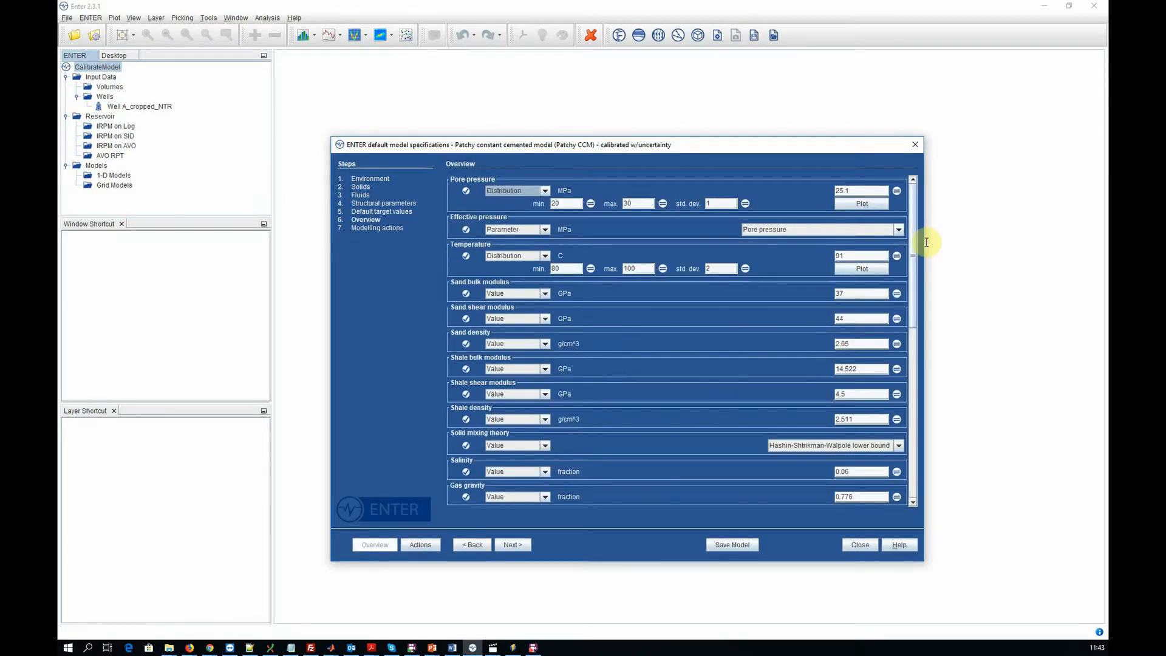
left_click_drag(913, 242, 904, 416)
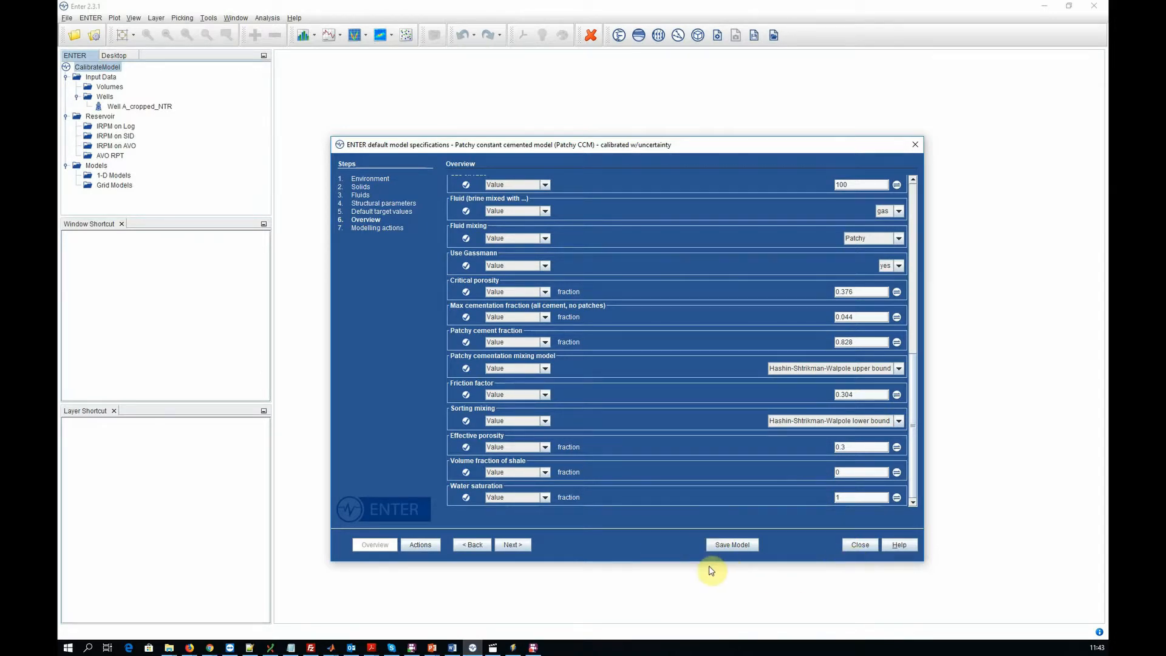
left_click(717, 546)
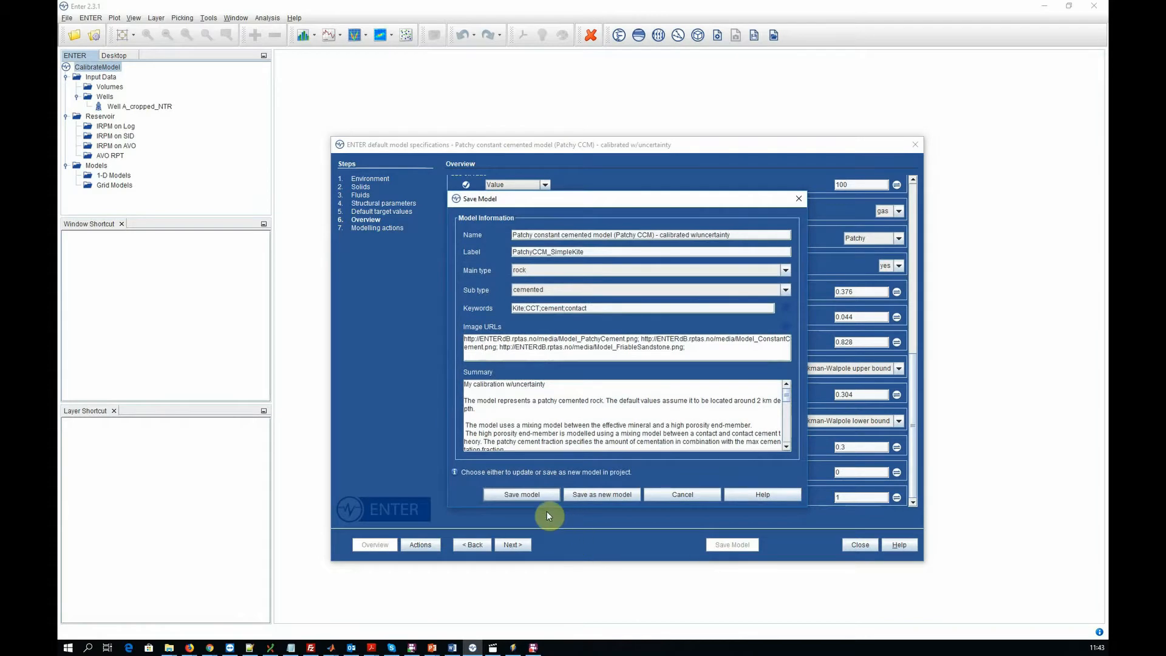
left_click(533, 495)
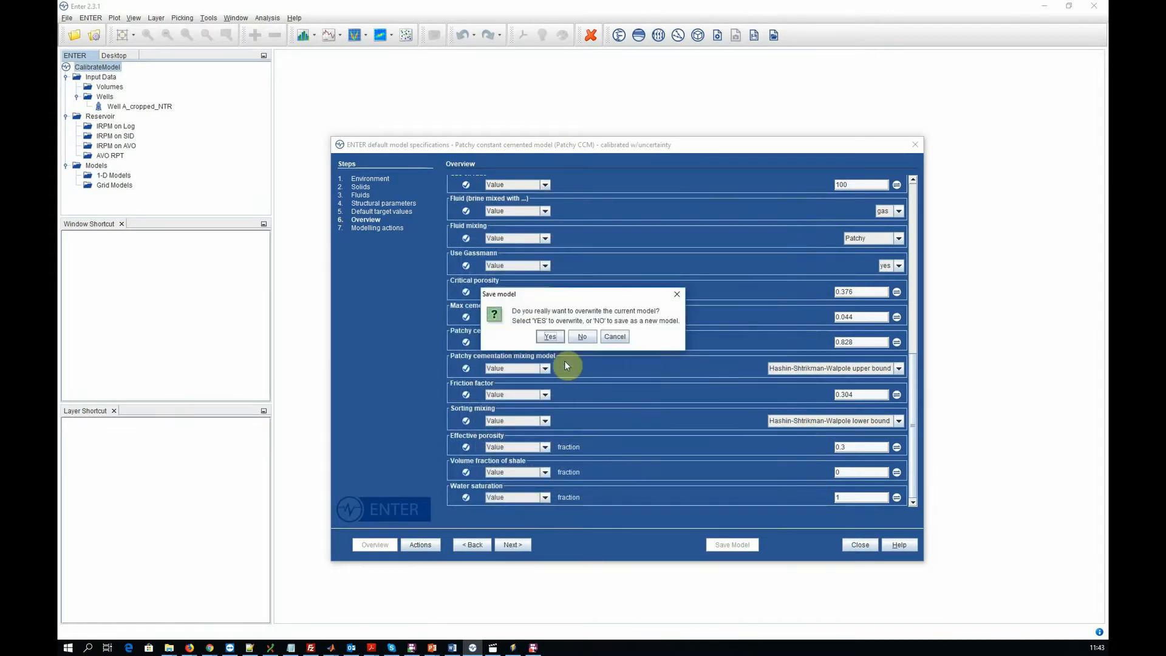
left_click(550, 336)
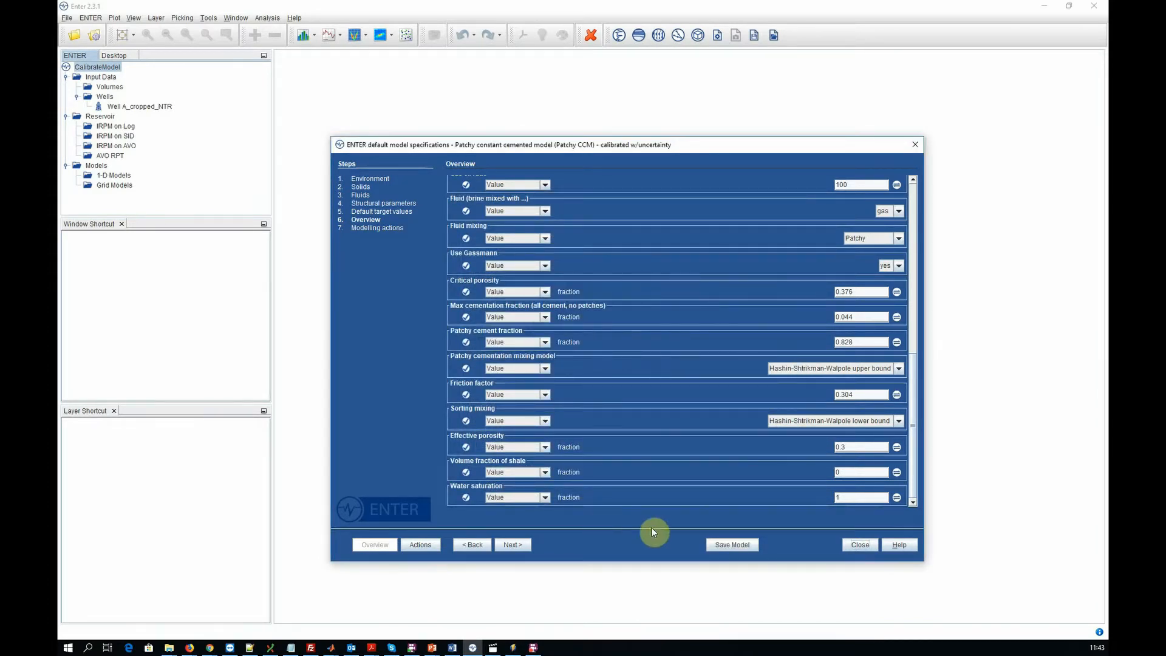
left_click(855, 545)
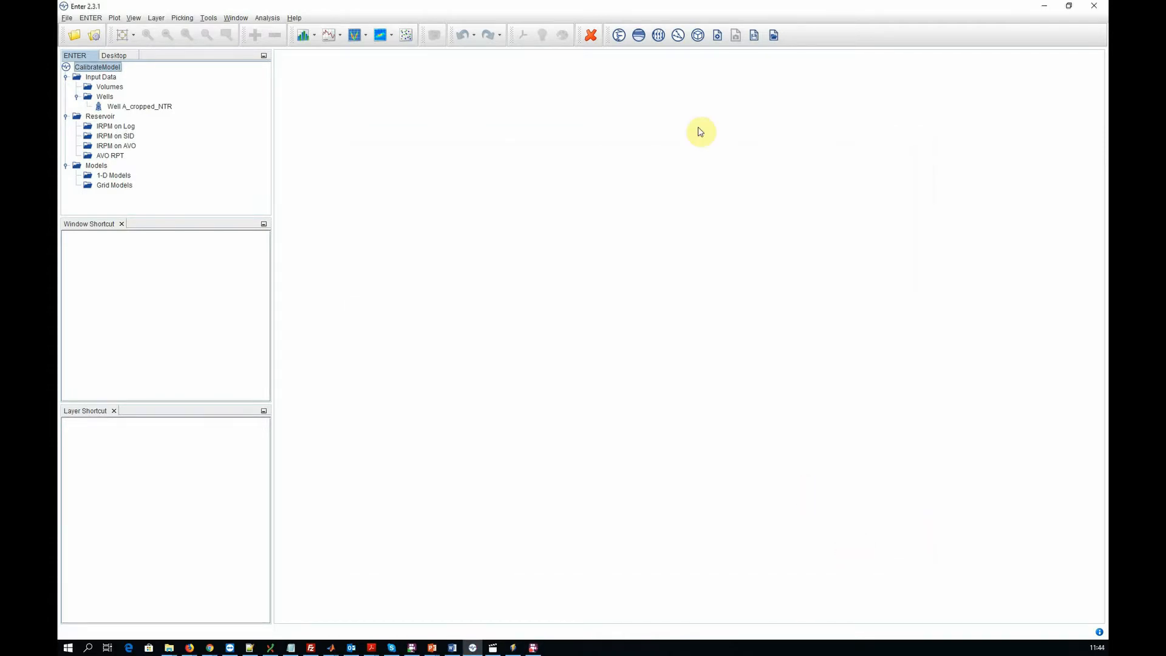
- Open "Patchy constant cemented model - calibrated w/uncertainty" from the model library and review its parameter overview
left_click(697, 37)
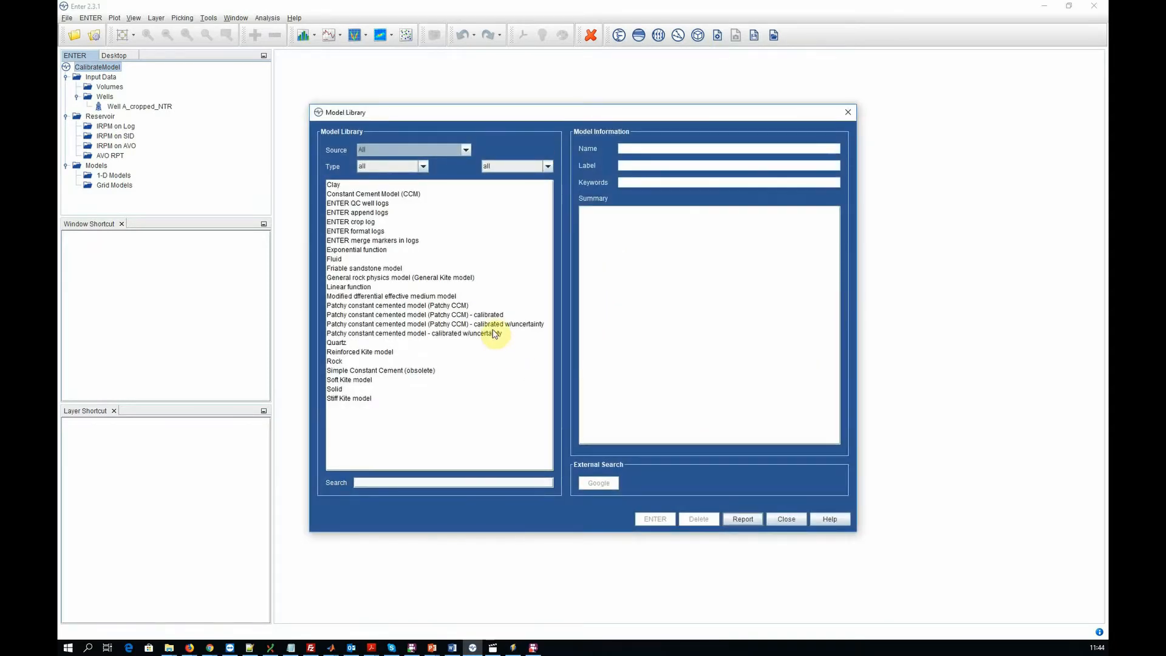
left_click(526, 325)
scroll(665, 303, "up", 3)
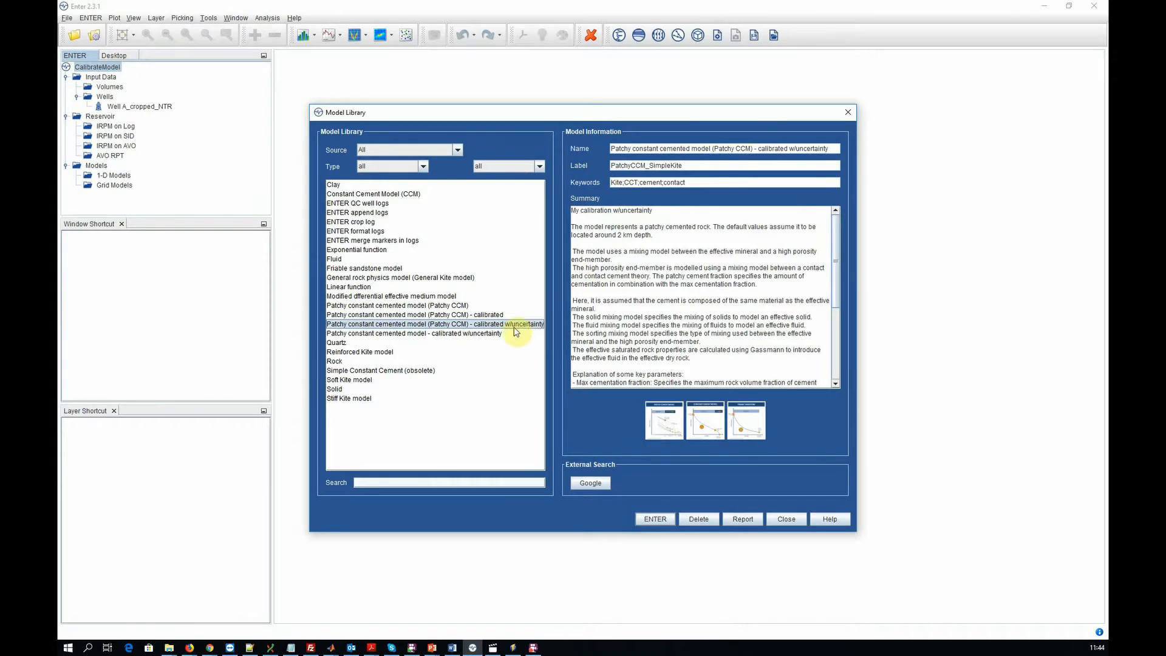
left_click(496, 335)
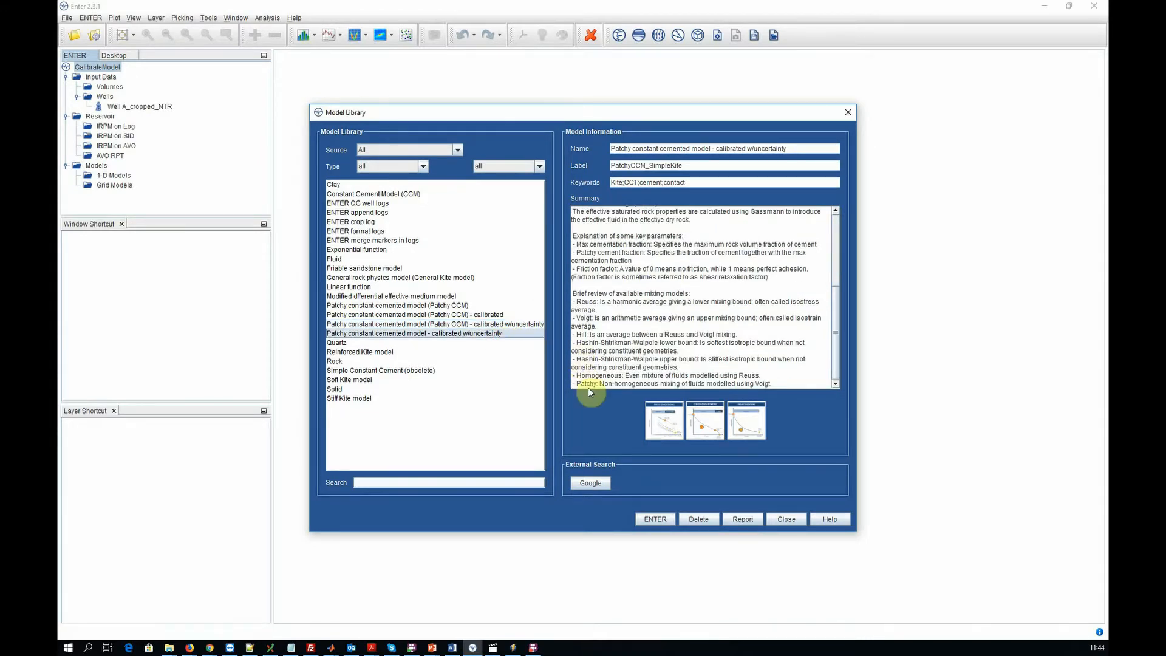
left_click(662, 517)
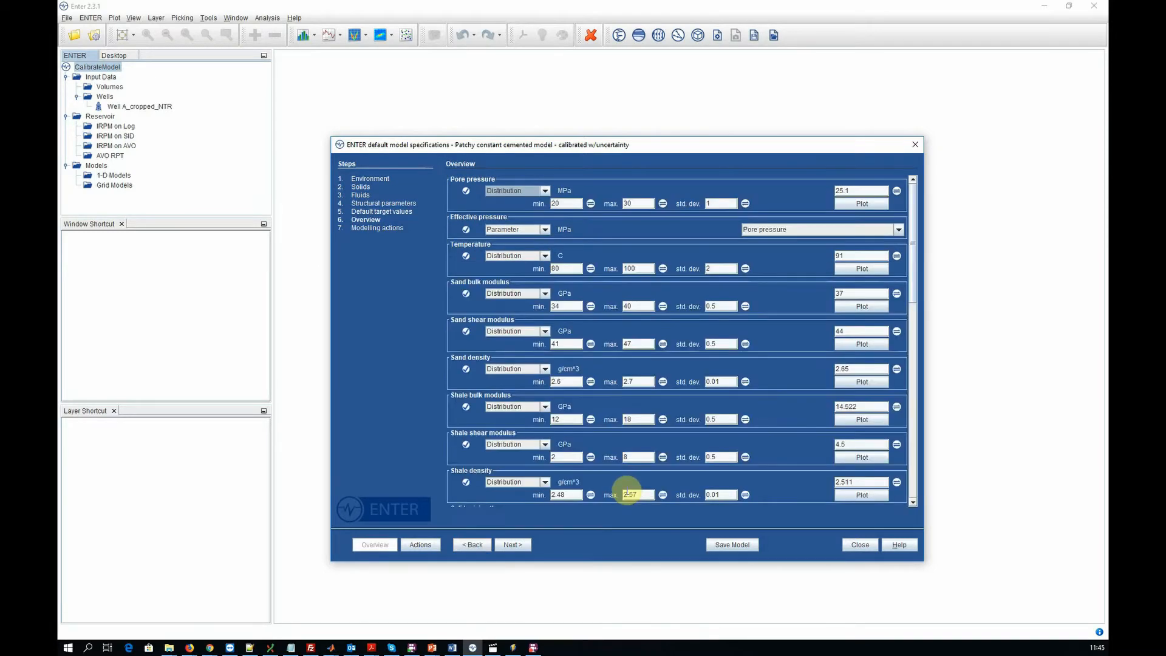
left_click_drag(916, 262, 910, 477)
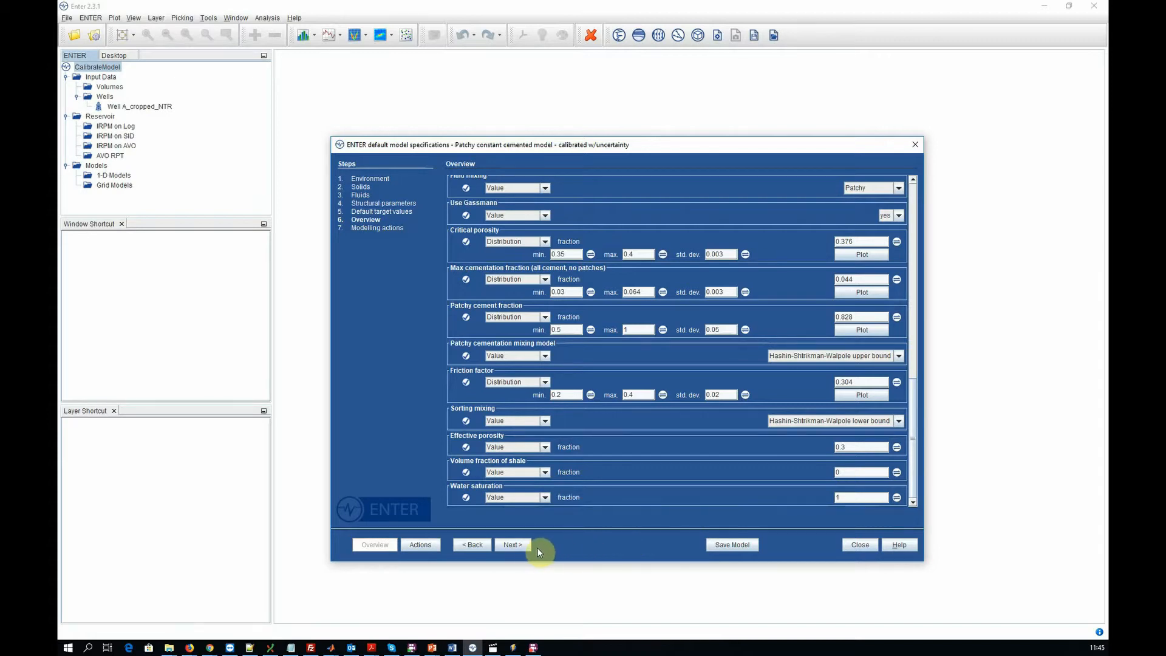
- Set the Monte Carlo simulation to 50 iterations and choose to calculate and save an IRPM model
left_click(519, 544)
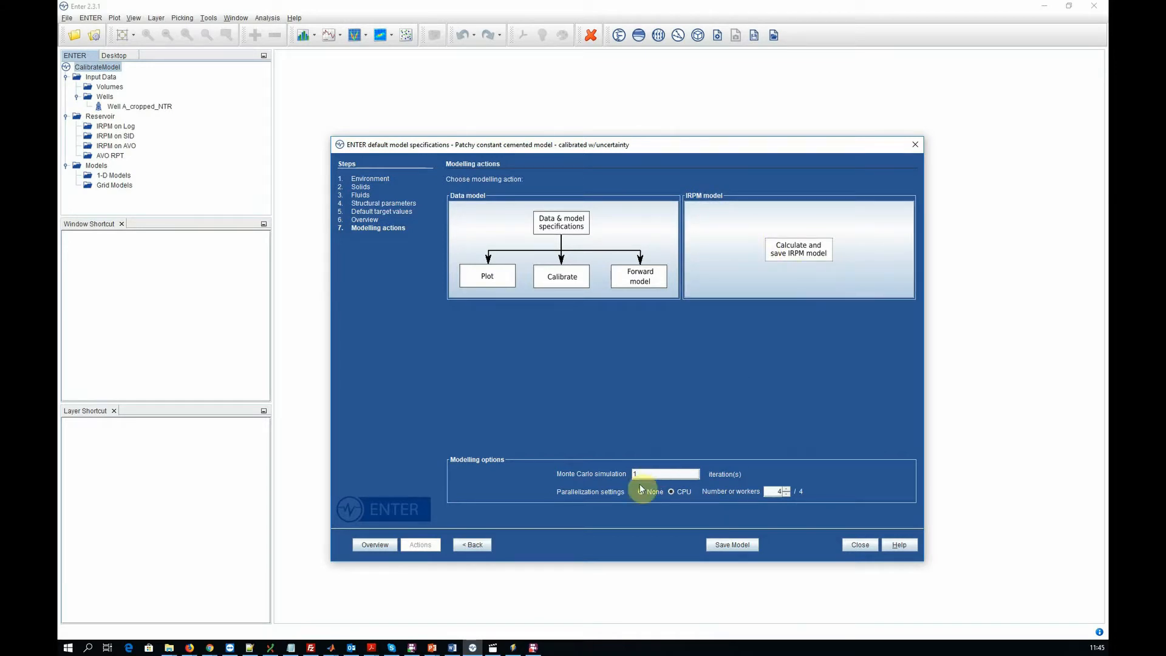
left_click_drag(634, 474, 663, 475)
type("50")
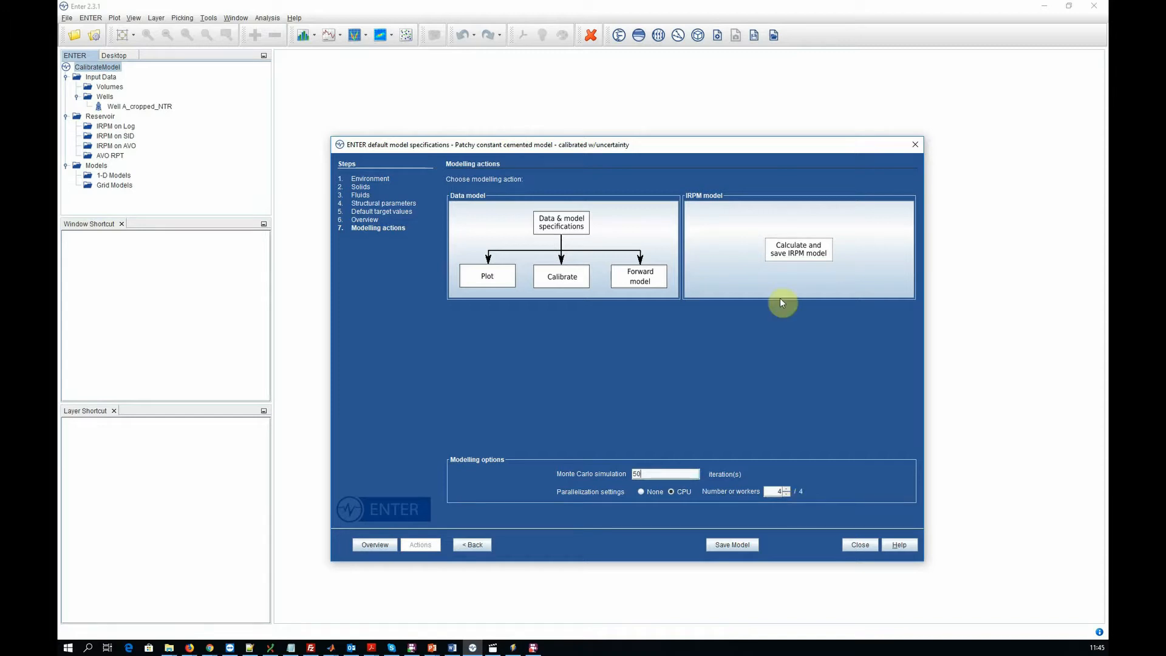
left_click(793, 258)
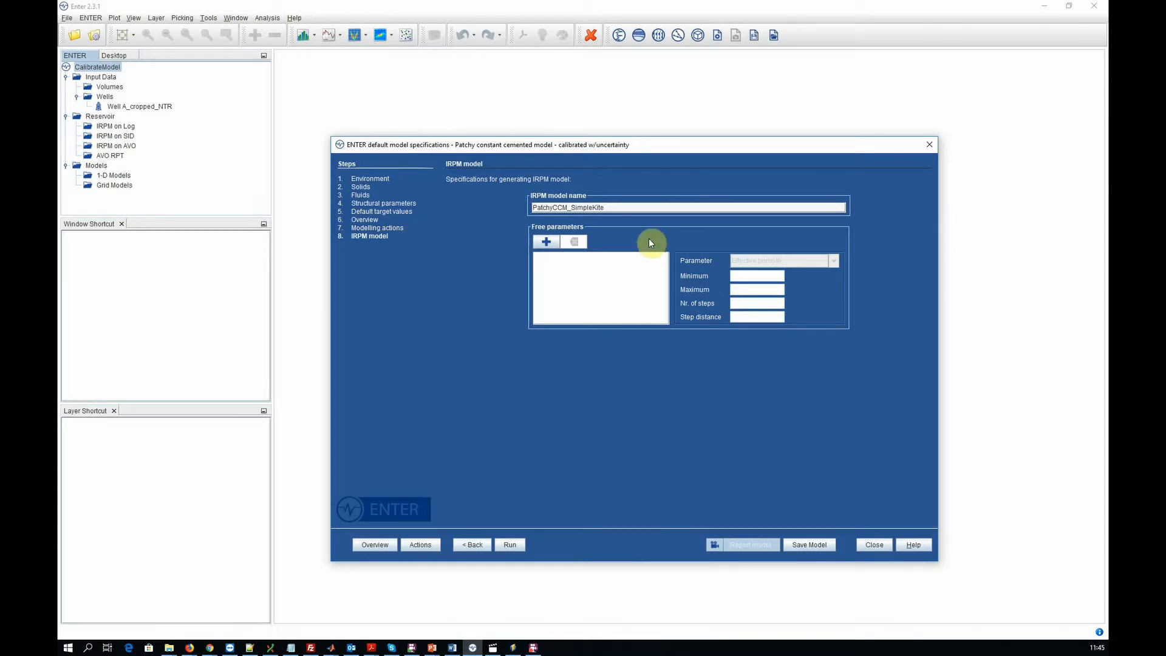
- Name the IRPM model PatchyCCM_MyCalibration
left_click(612, 207)
left_click_drag(611, 208, 569, 208)
type("MyCalibration")
- Add three free parameters and define the first as Effective porosity with a maximum of 0.4
left_click(546, 241)
left_click(546, 242)
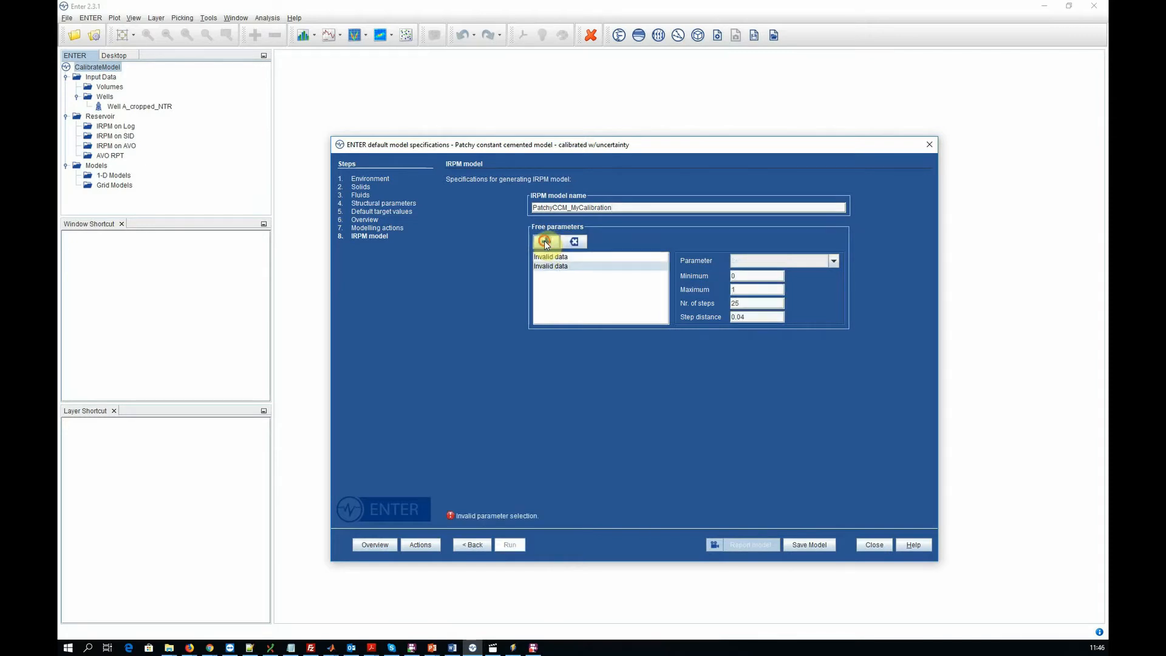
left_click(547, 241)
left_click(550, 257)
left_click(743, 265)
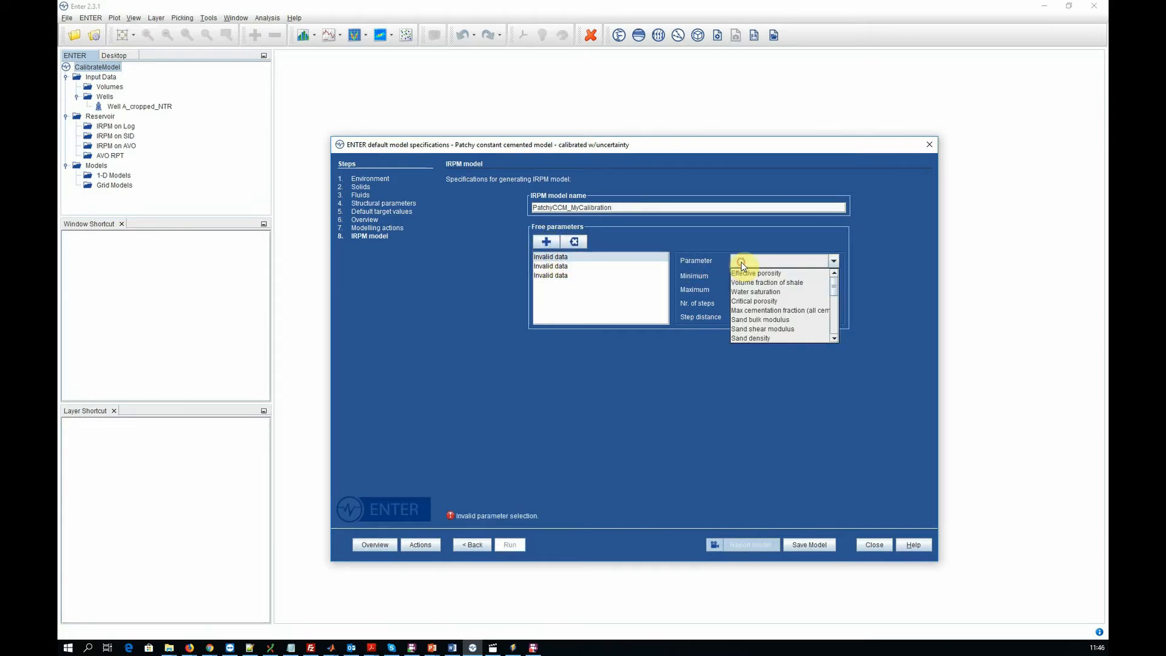
left_click(743, 273)
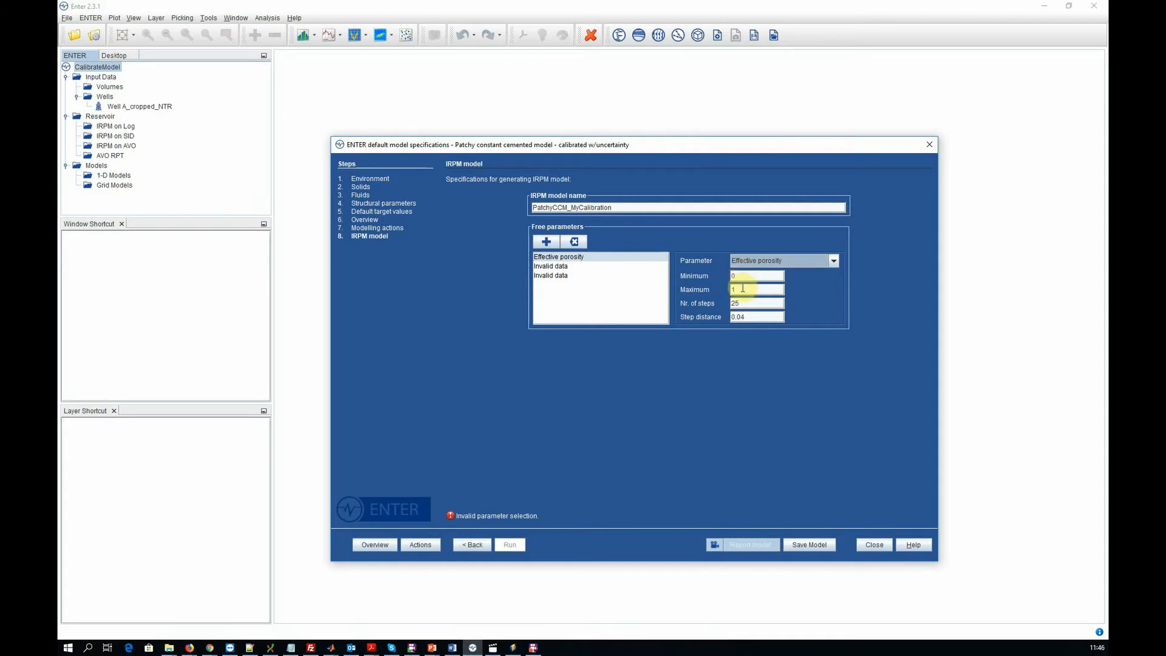
left_click(736, 290)
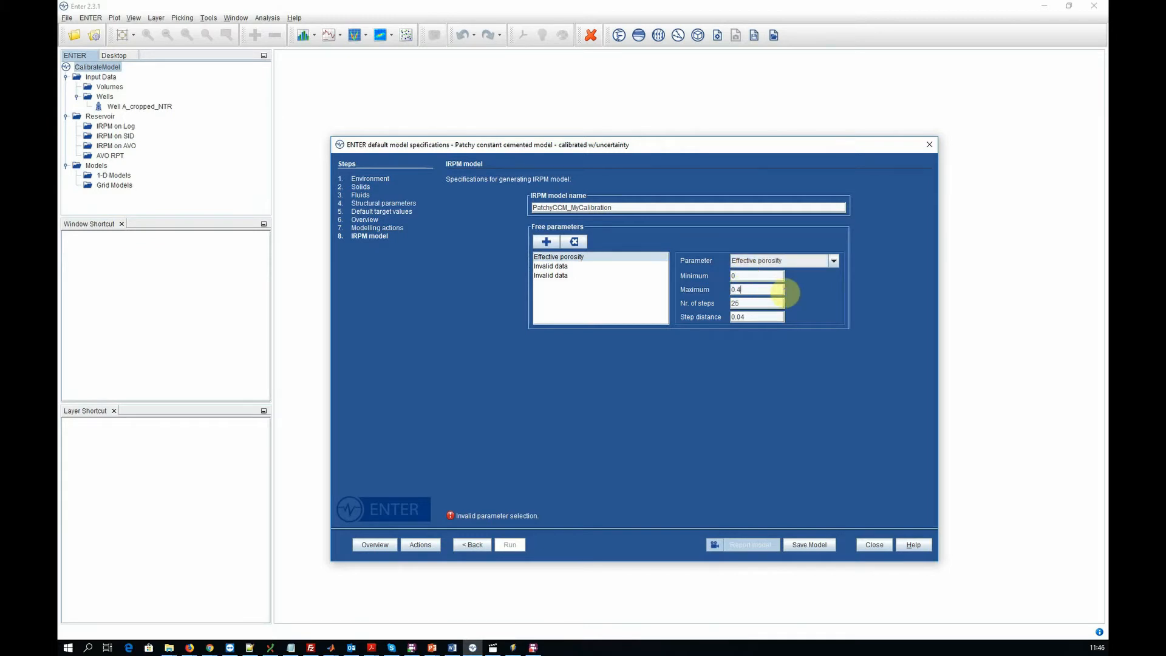
left_click(763, 305)
- Define the other two free parameters as Volume fraction of shale and Water saturation, and run the IRPM model generation
left_click(576, 266)
left_click(777, 261)
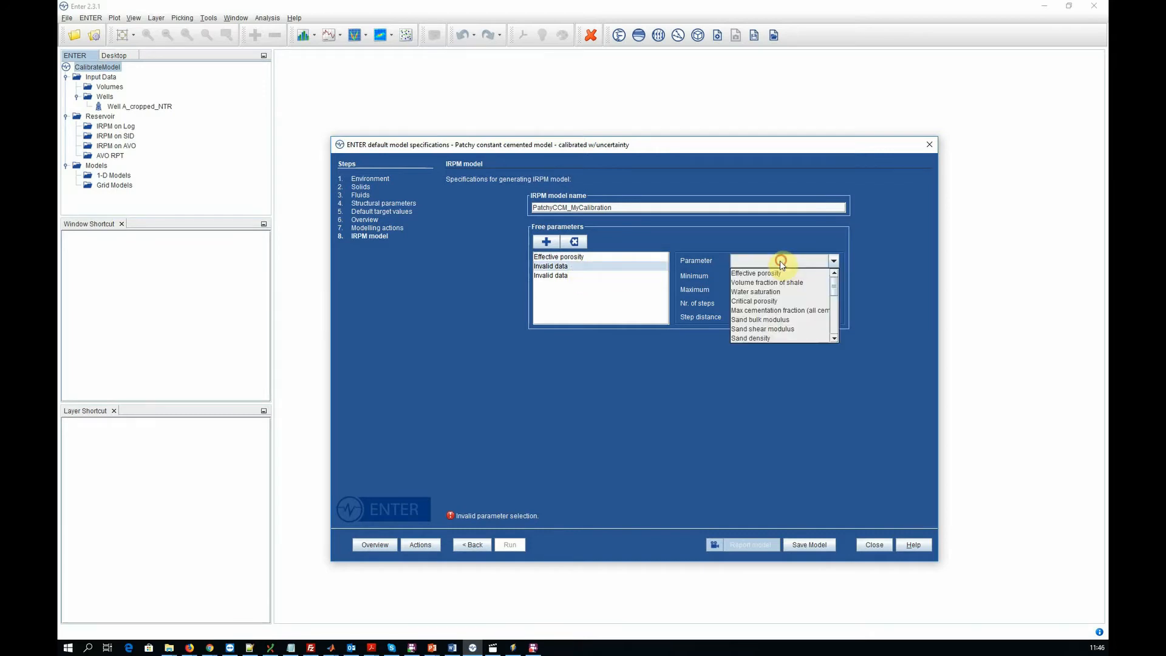
left_click(773, 283)
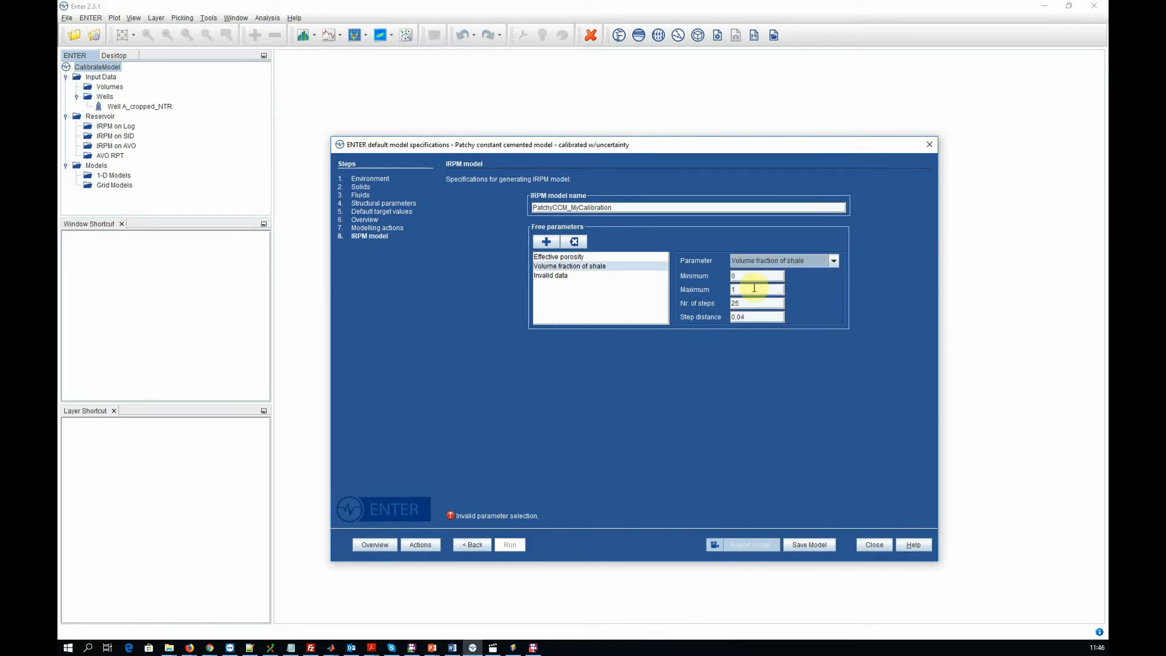
left_click(576, 276)
left_click(739, 260)
left_click(741, 292)
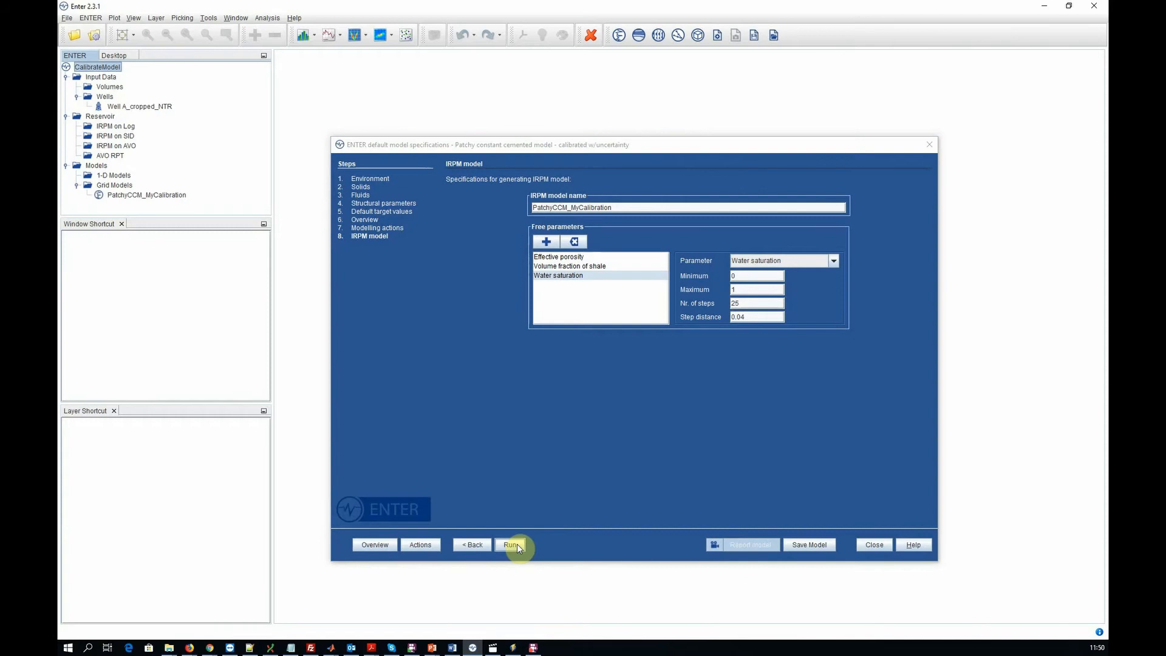
left_click(513, 544)
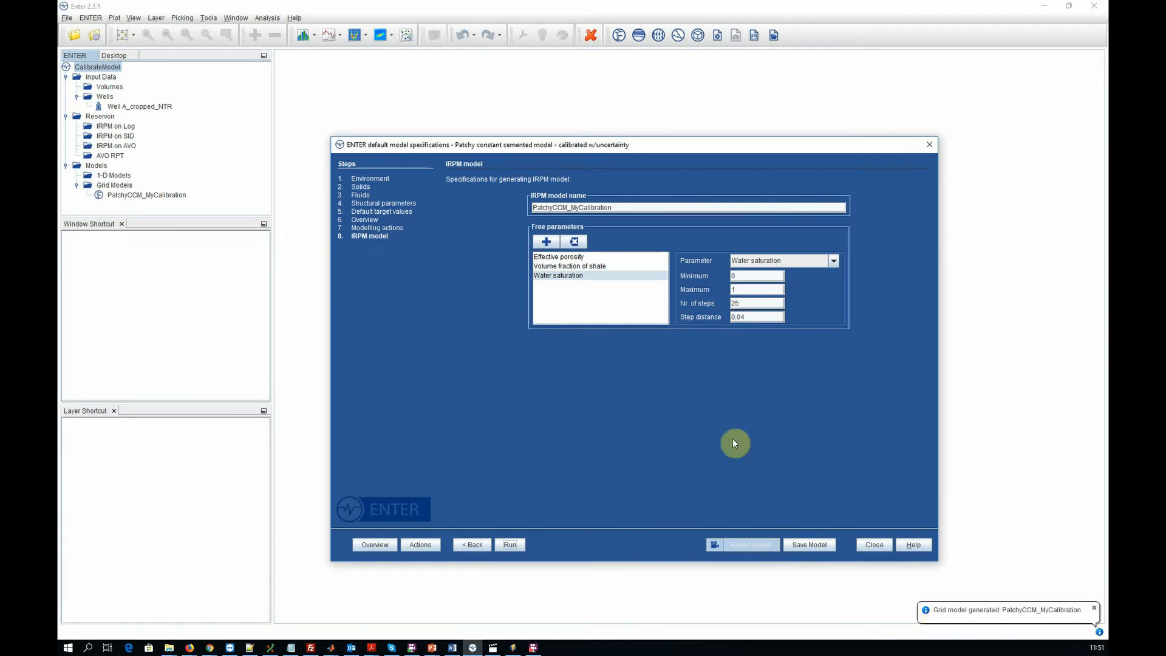
- Generate the IRPM model report in PowerPoint and duplicate the model description slide
left_click(771, 36)
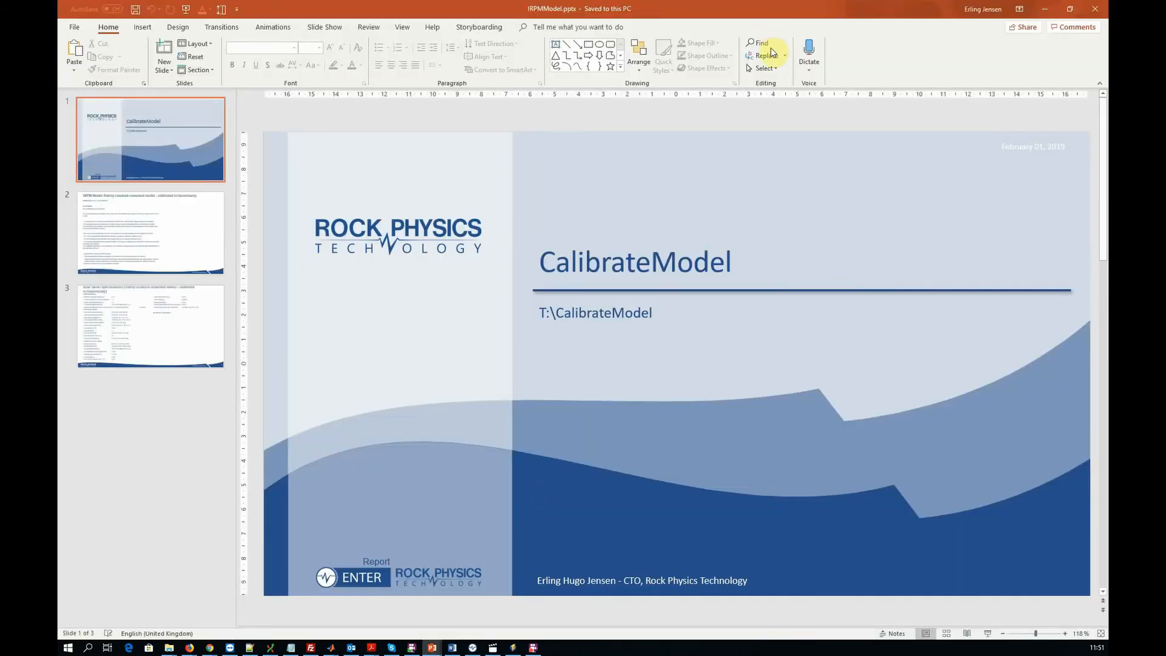
left_click(150, 261)
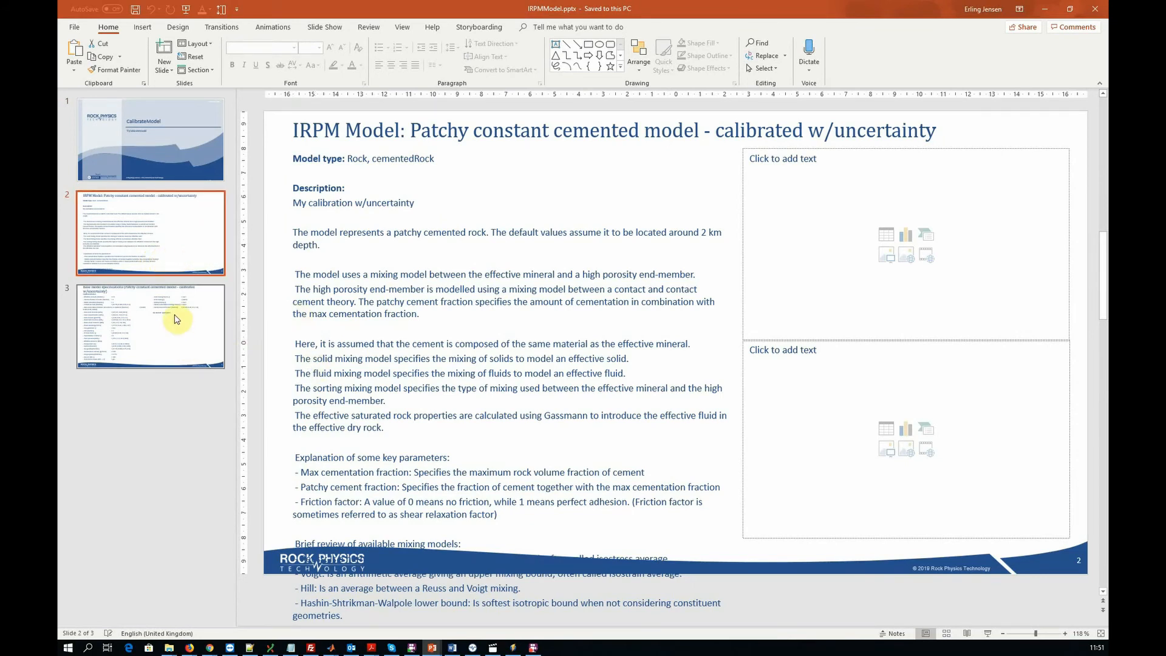
key("ctrl+v")
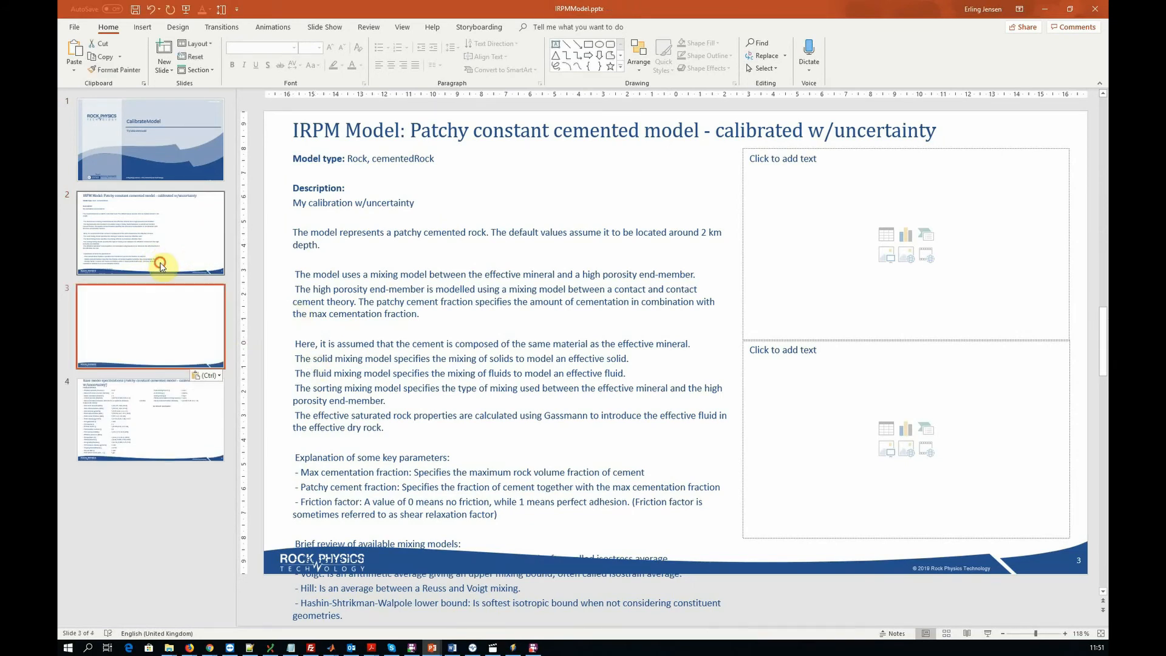
- Split the description over slides 2 and 3, deleting the mixing model review and following text from slide 2 and everything before it from slide 3
left_click_drag(309, 529, 699, 601)
key("Delete")
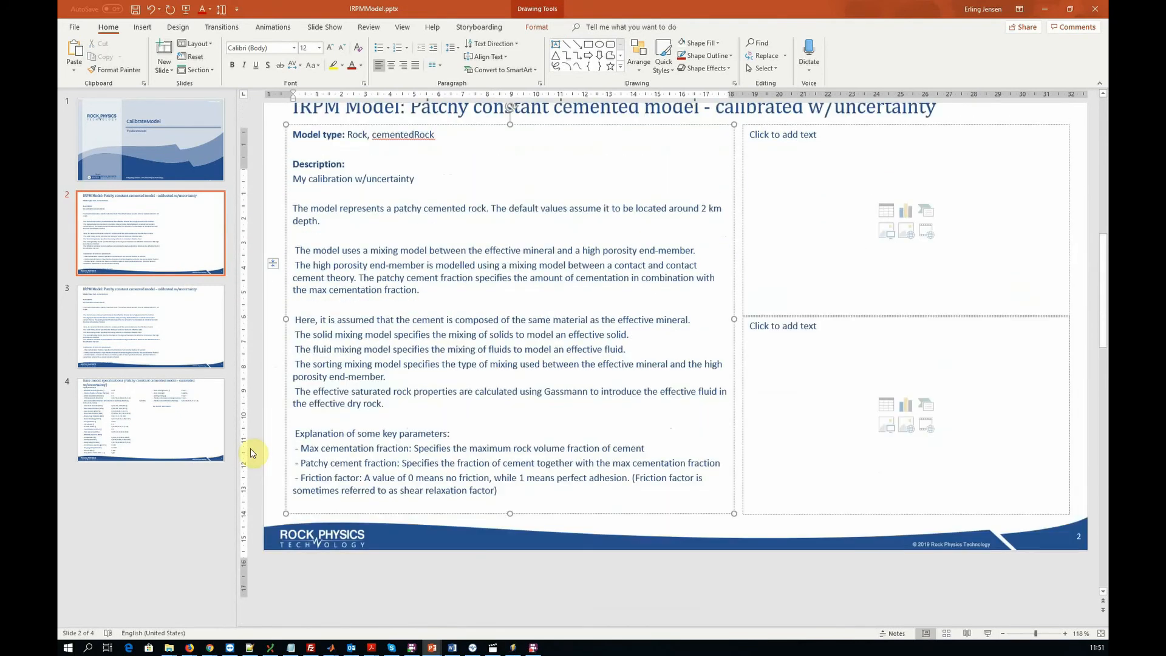
left_click(161, 324)
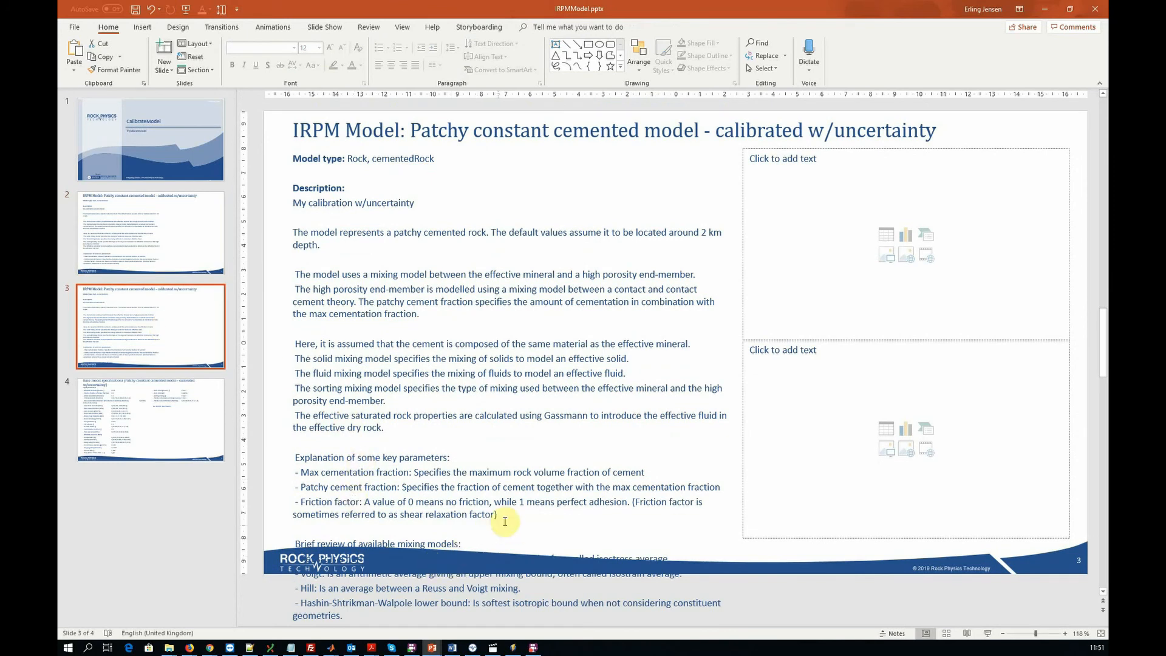
left_click_drag(499, 515, 273, 158)
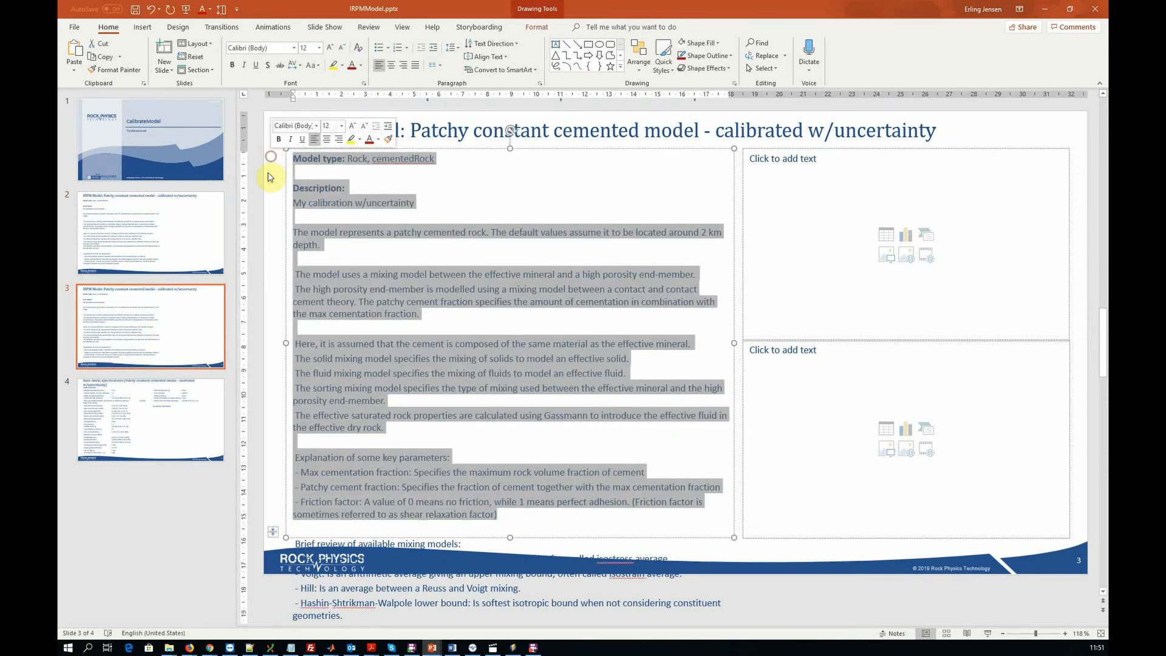
key("Delete")
key("Delete")
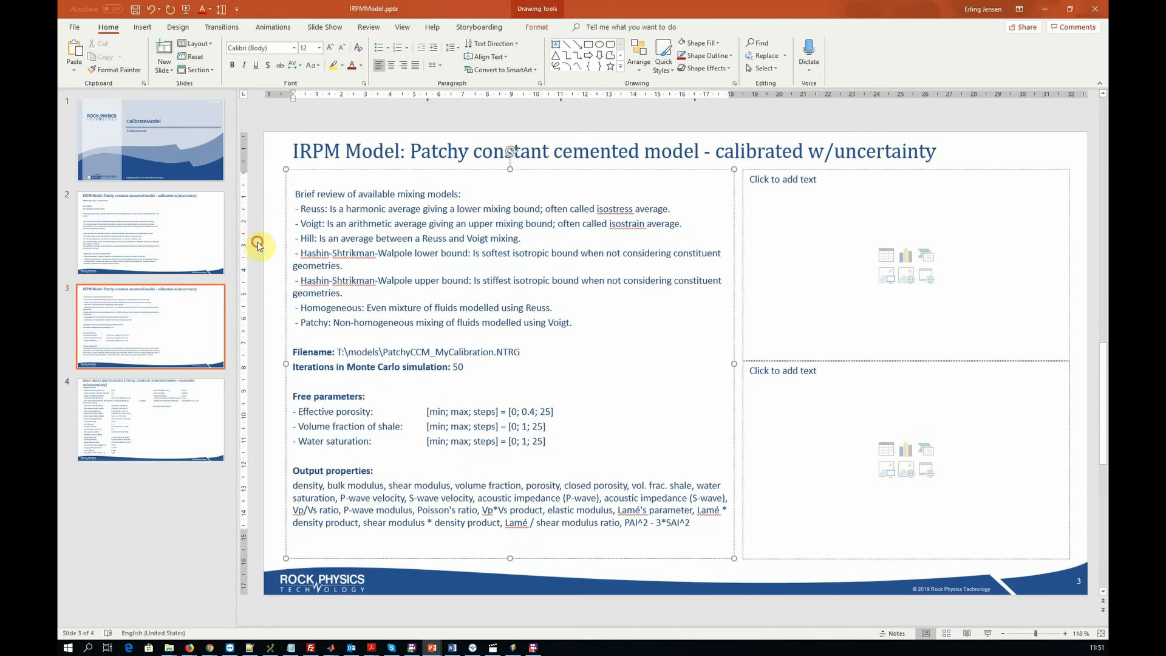
- Review the filename, free parameters and output properties on slide 3 and the base model specifications on slide 4
left_click(257, 246)
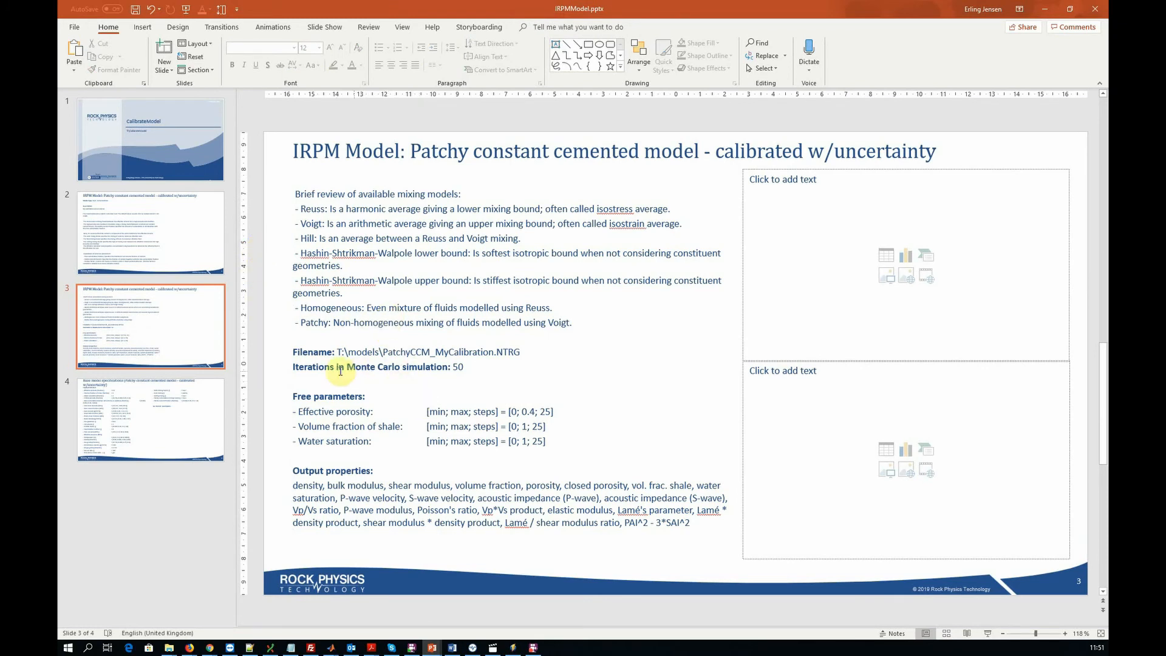
left_click_drag(292, 352, 698, 528)
left_click(509, 586)
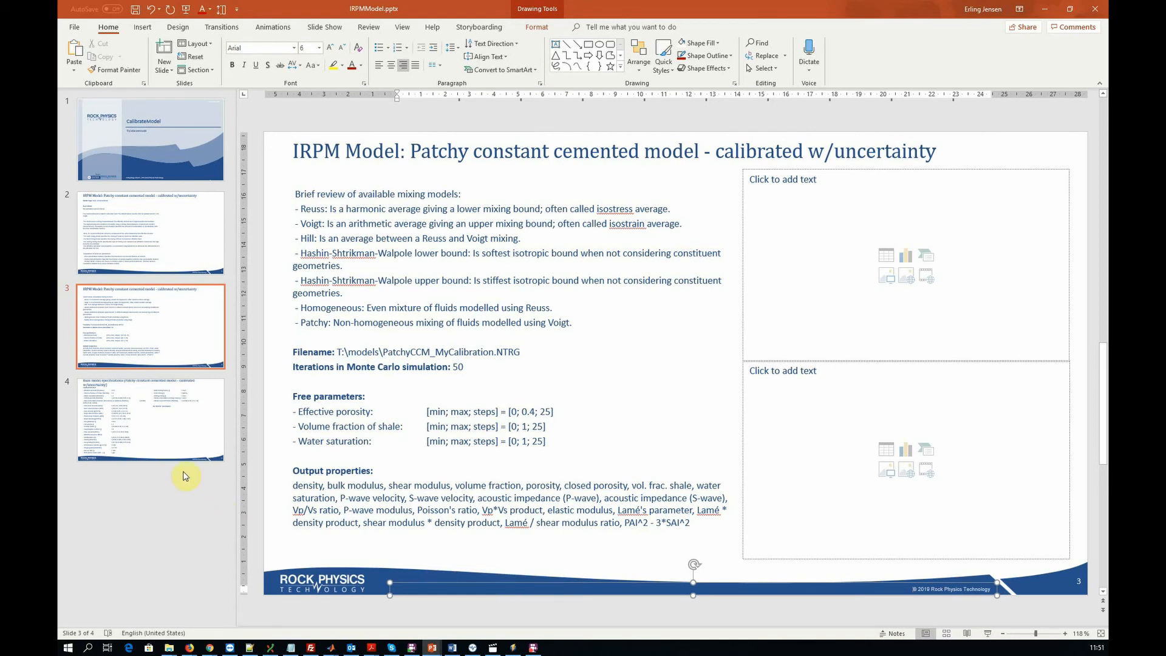
left_click(174, 447)
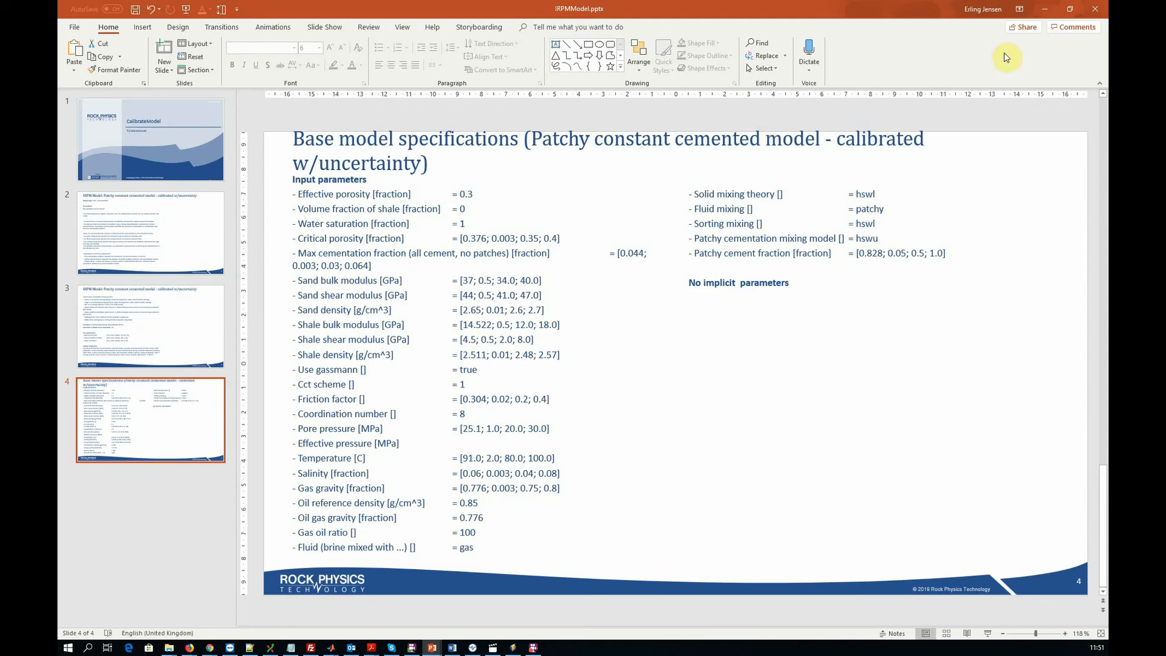
- Close the presentation, saving the changes to IRPMModel.pptx, and close the default model specifications dialog in ENTER
left_click(1095, 9)
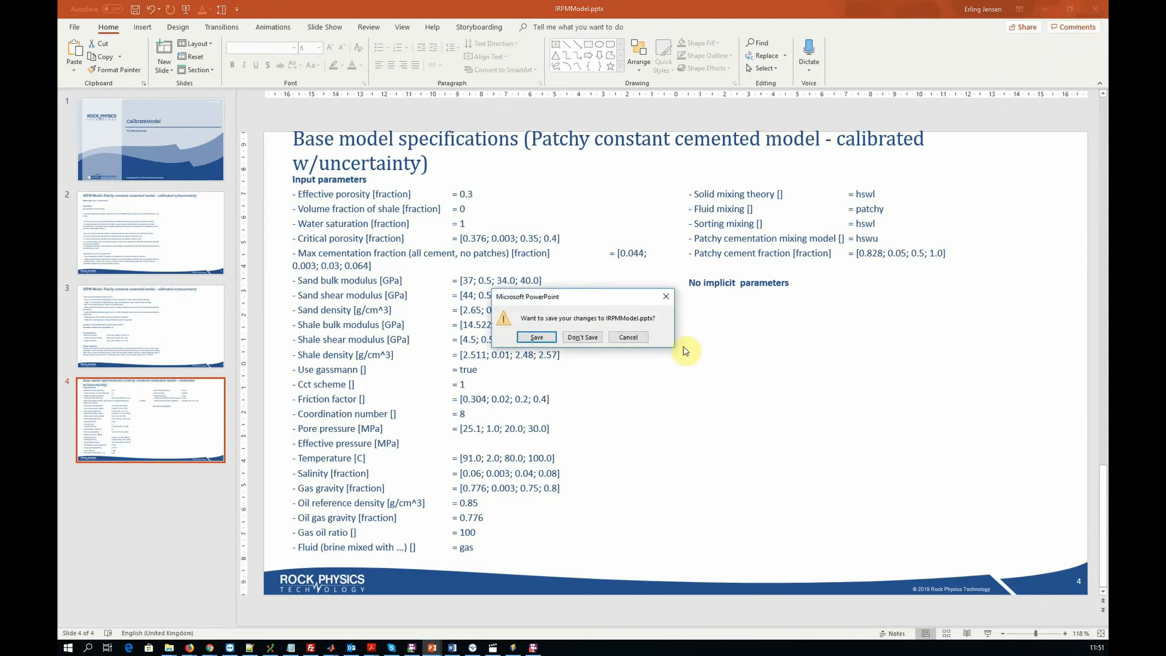
left_click(539, 338)
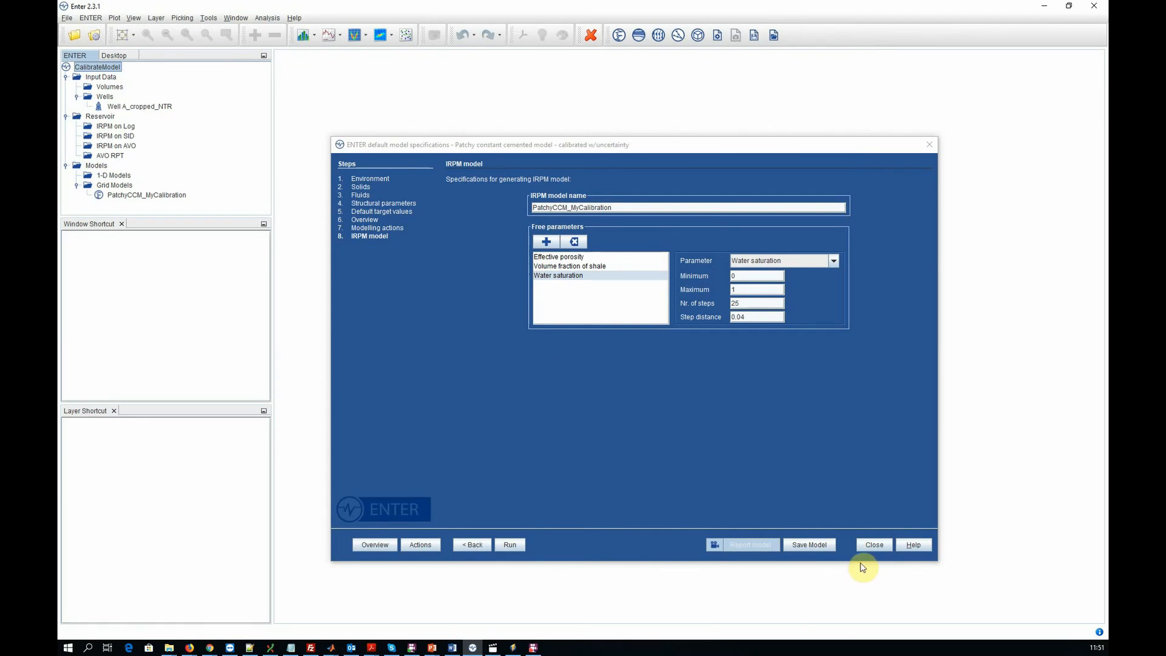
left_click(866, 545)
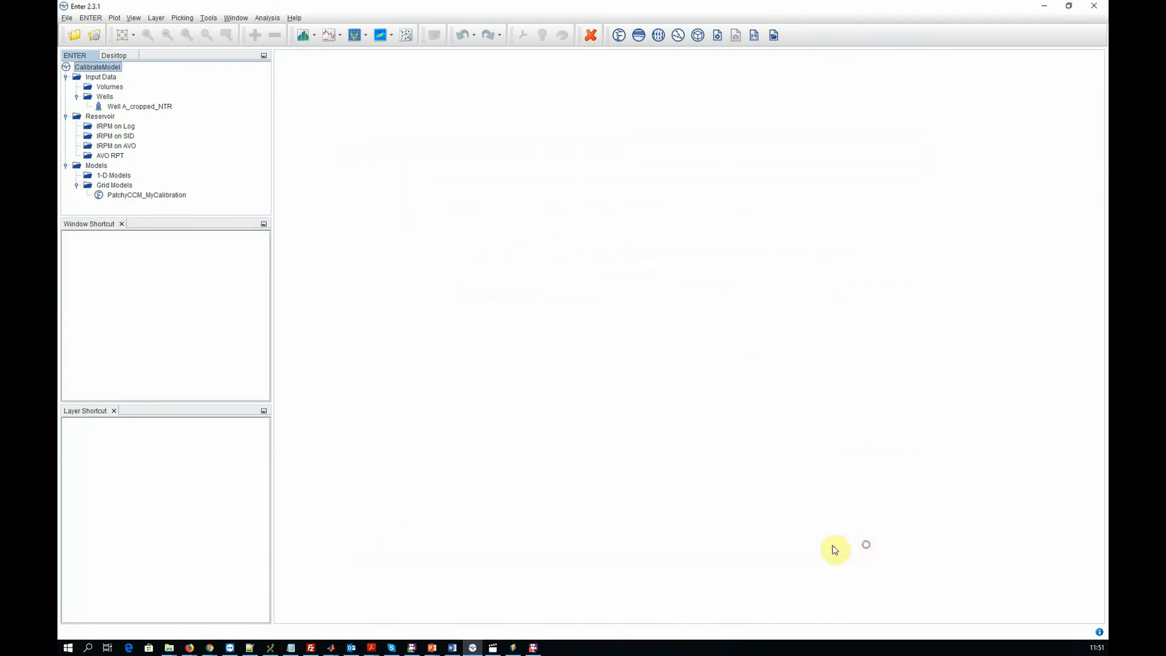